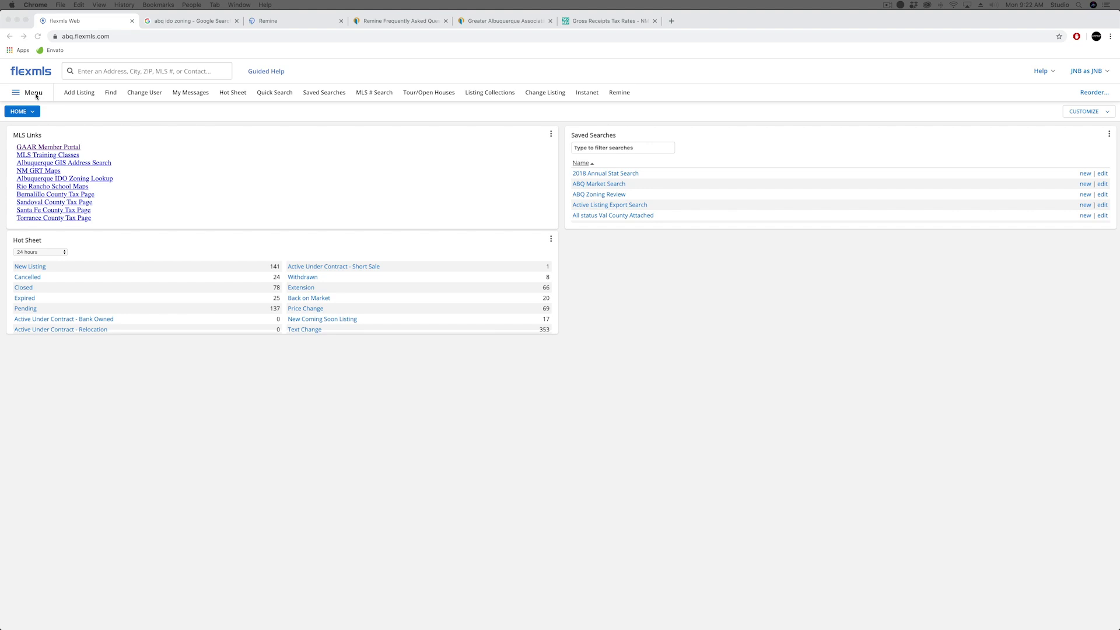
Run the 1 - Residential search to view its 2,161 listings, then return to the dashboard
{"action": "left_click", "coordinate": [267, 95]}
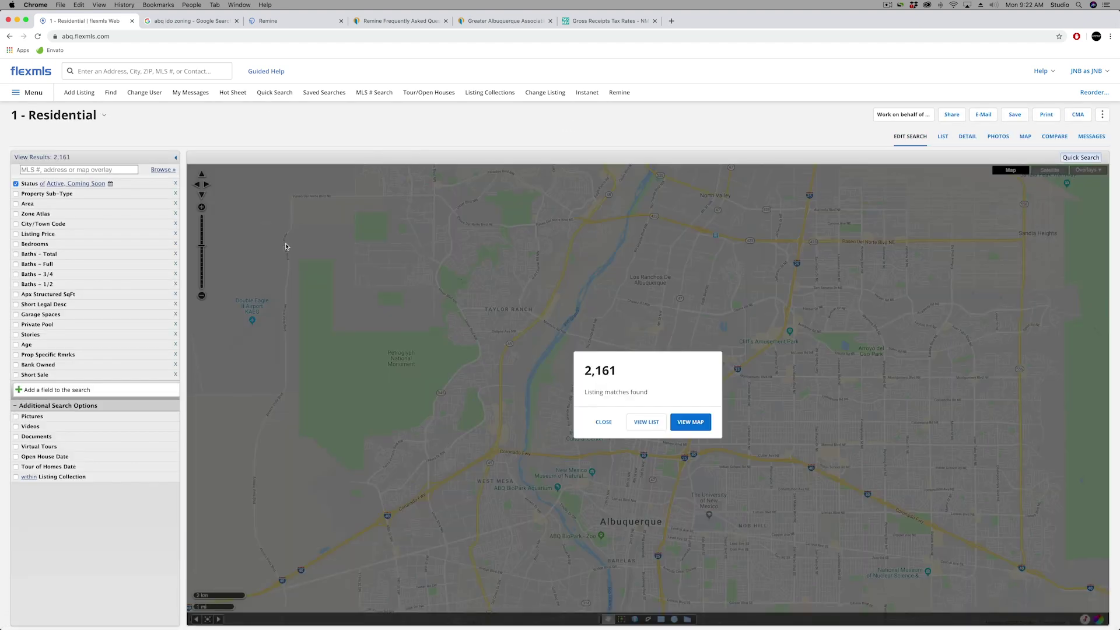
{"action": "left_click", "coordinate": [38, 78]}
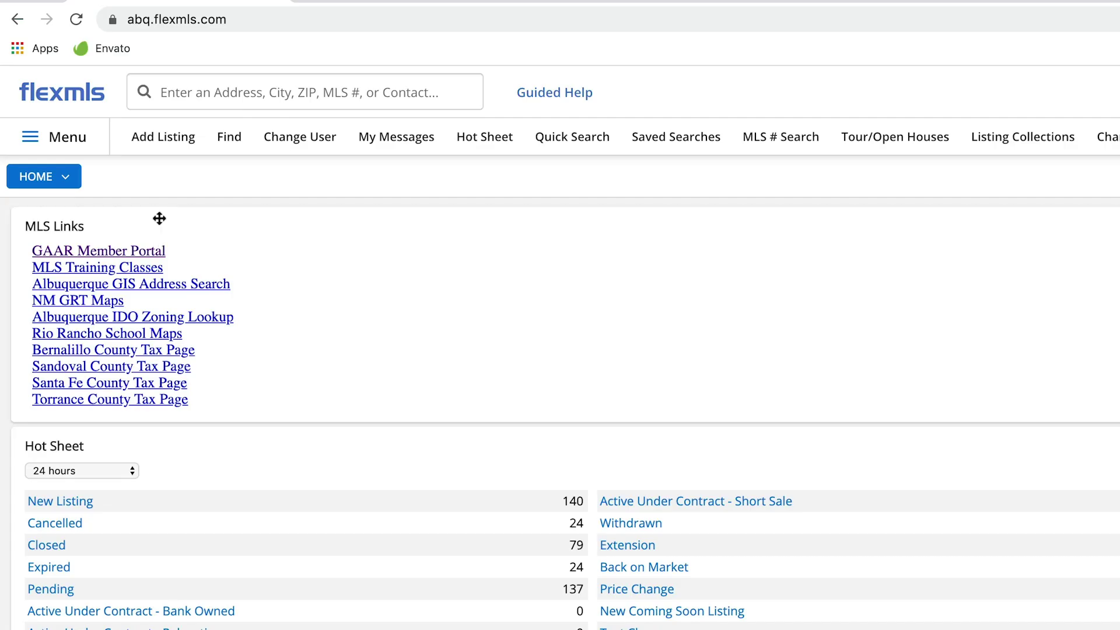
Open General Preferences from the full function Menu, where Quick Search is the first page after login
{"action": "left_click", "coordinate": [64, 140]}
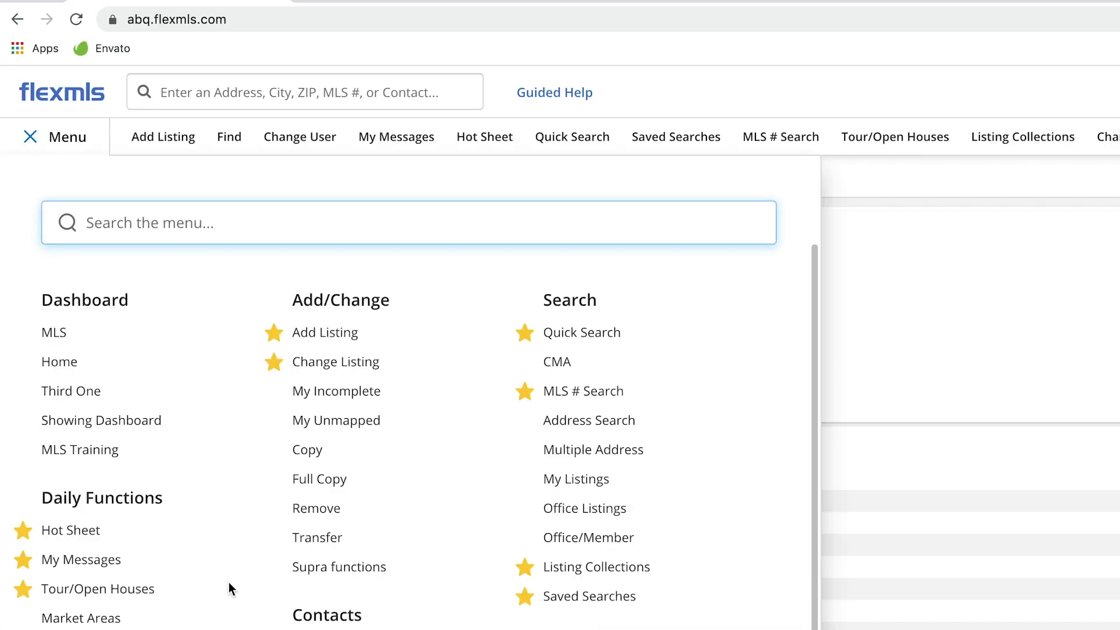
{"action": "scroll", "coordinate": [226, 380], "scroll_direction": "down", "scroll_amount": 8}
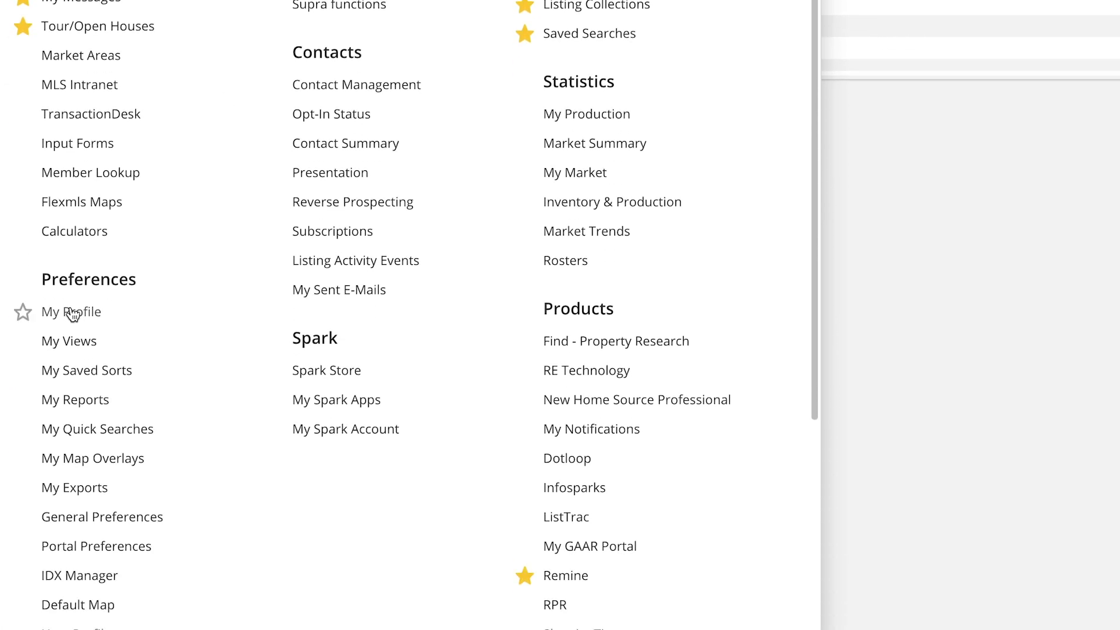
{"action": "scroll", "coordinate": [107, 285], "scroll_direction": "down", "scroll_amount": 2}
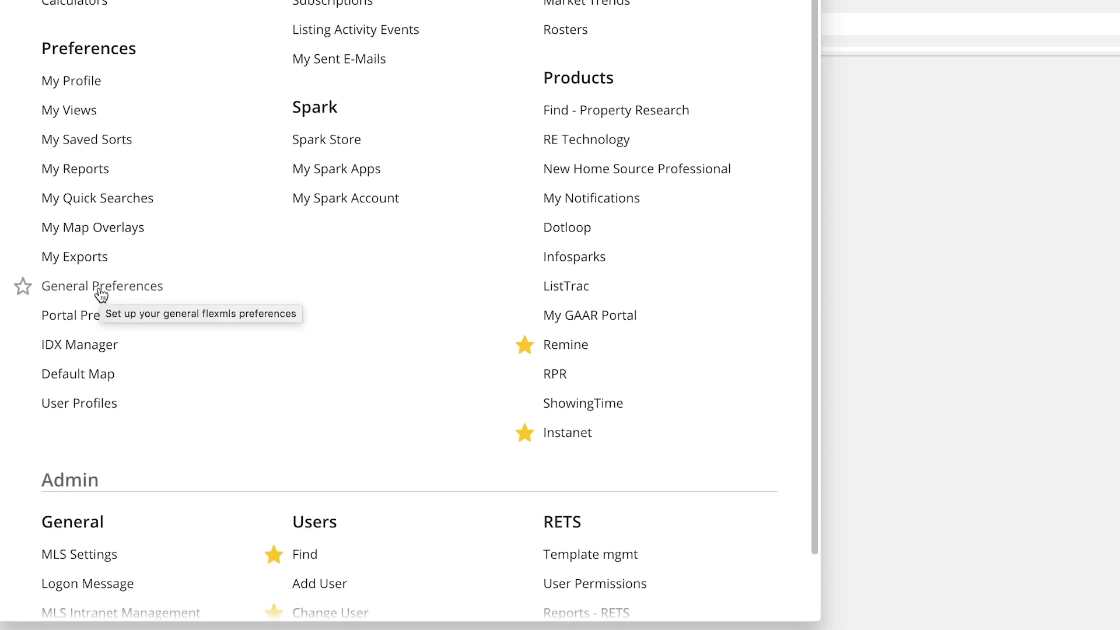
{"action": "left_click", "coordinate": [101, 290]}
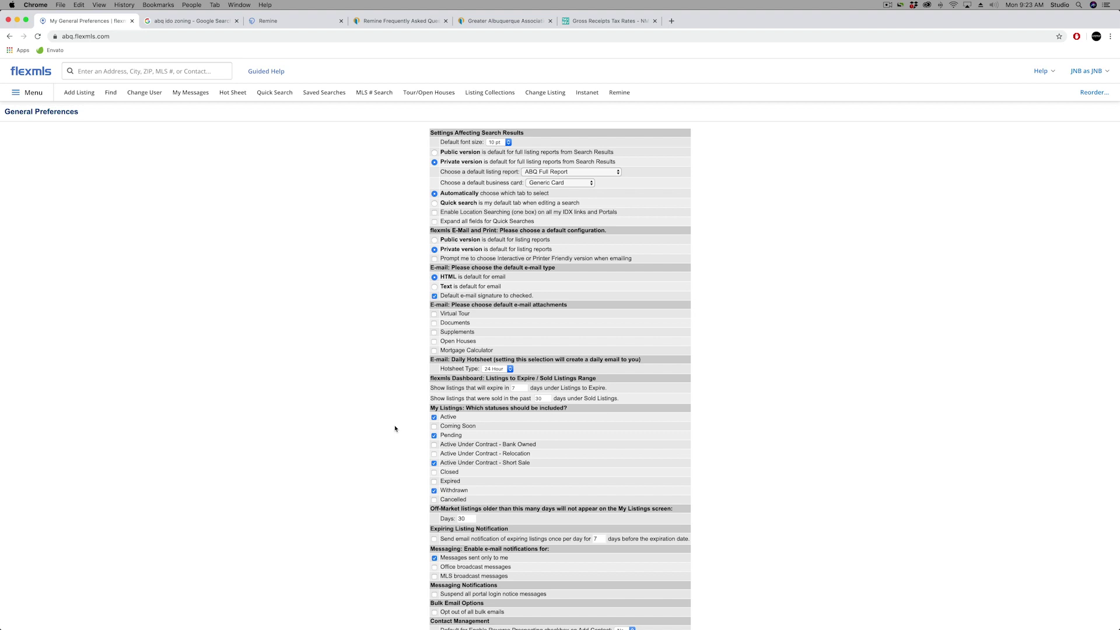
{"action": "scroll", "coordinate": [395, 429], "scroll_direction": "down", "scroll_amount": 3}
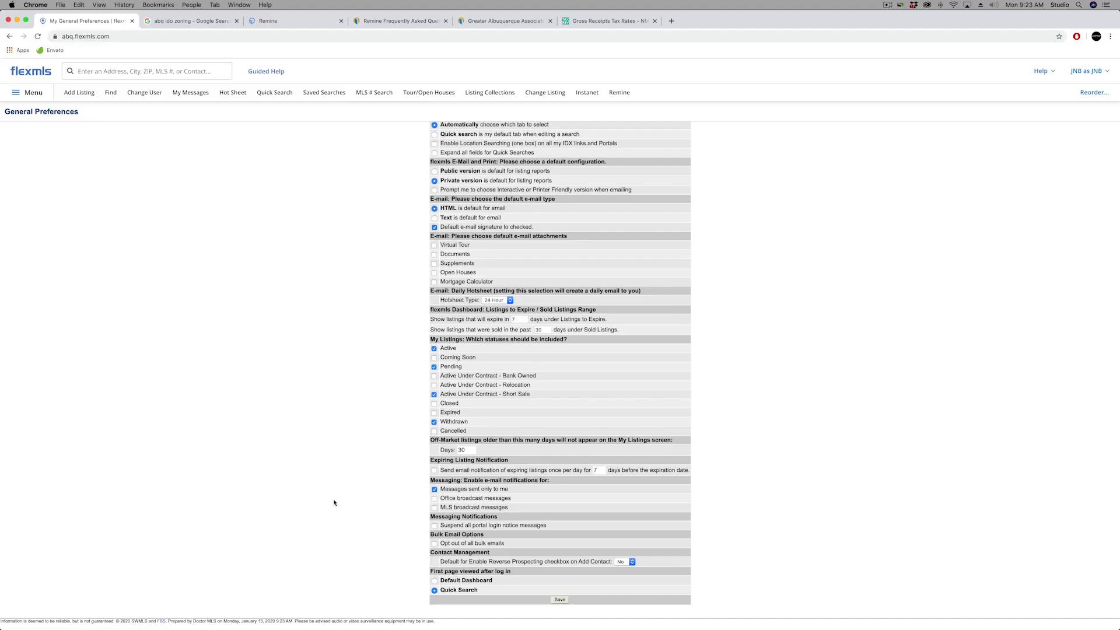
Enable daily expiring-listing e-mail notifications sent 7 days before the expiration date
{"action": "scroll", "coordinate": [334, 503], "scroll_direction": "up", "scroll_amount": 2}
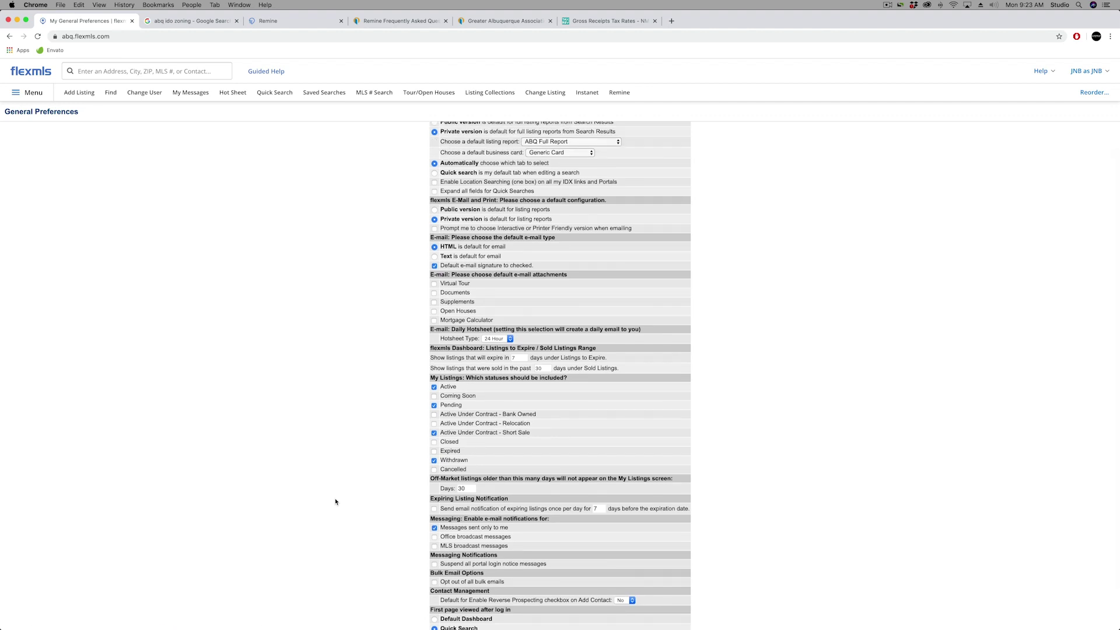
{"action": "scroll", "coordinate": [335, 502], "scroll_direction": "up", "scroll_amount": 2}
{"action": "scroll", "coordinate": [336, 501], "scroll_direction": "down", "scroll_amount": 4}
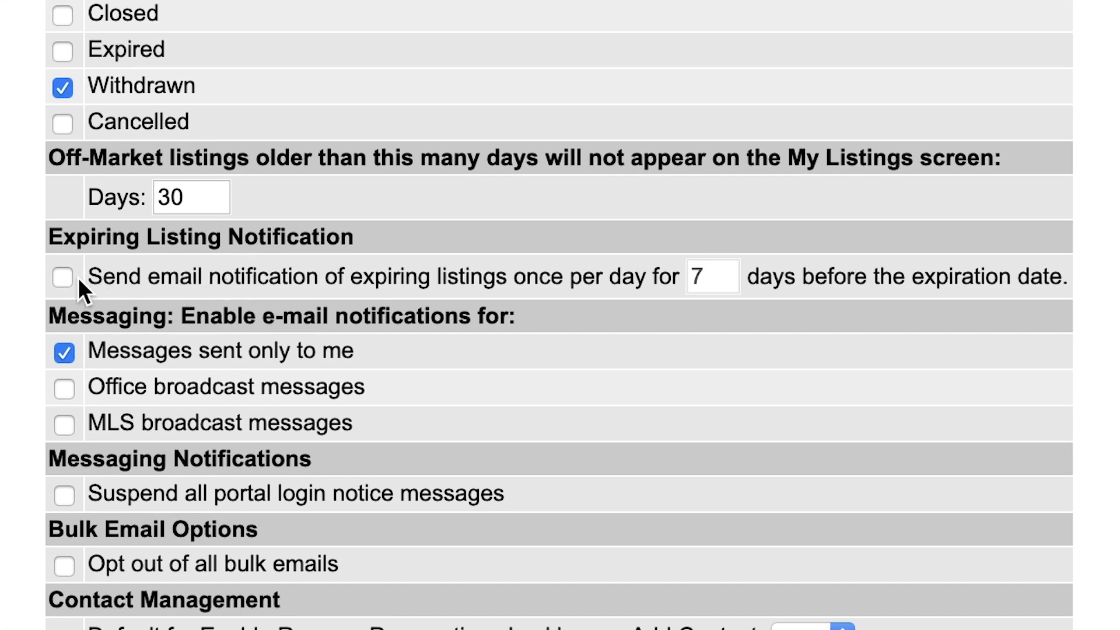
{"action": "left_click", "coordinate": [61, 277]}
{"action": "left_click", "coordinate": [711, 276]}
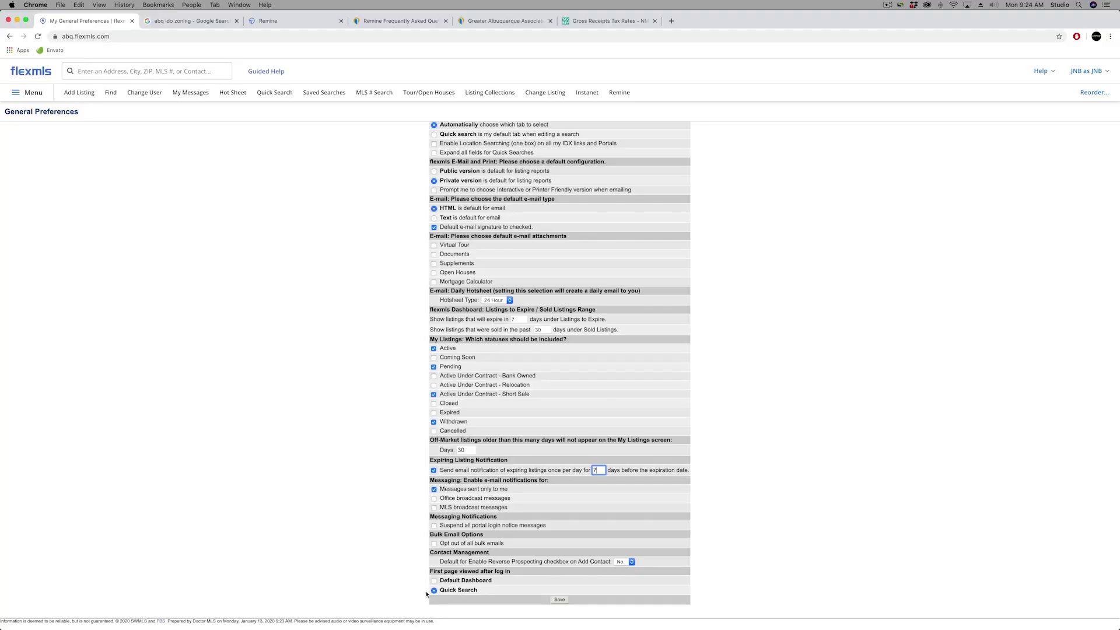
Go Home and browse the Help > Video Training library, then close it
{"action": "left_click", "coordinate": [24, 75]}
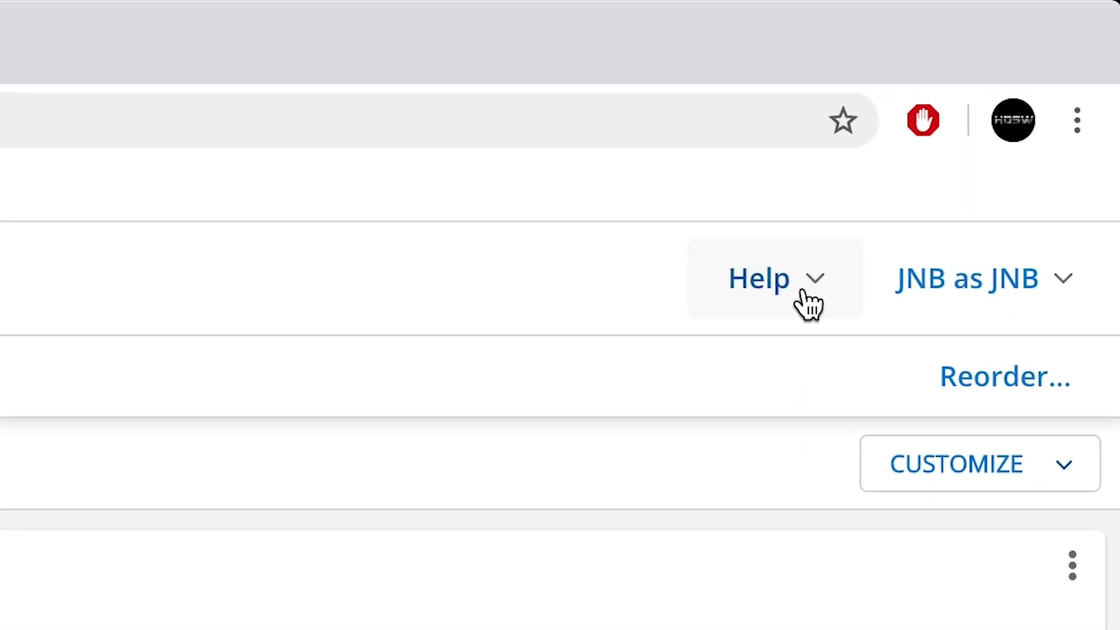
{"action": "left_click", "coordinate": [805, 295]}
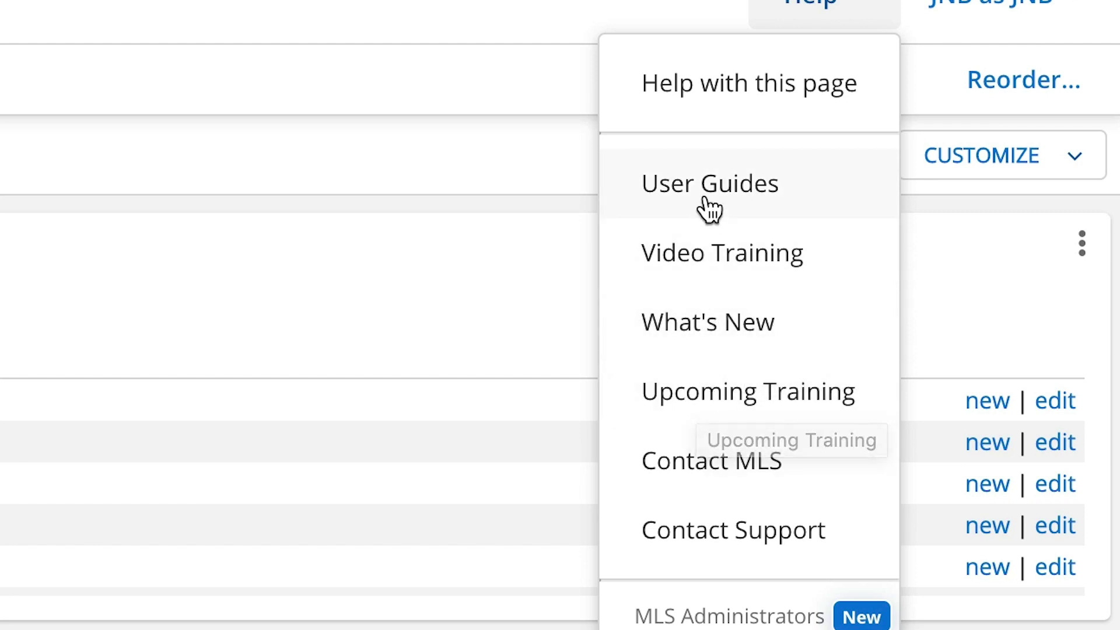
{"action": "left_click", "coordinate": [710, 255]}
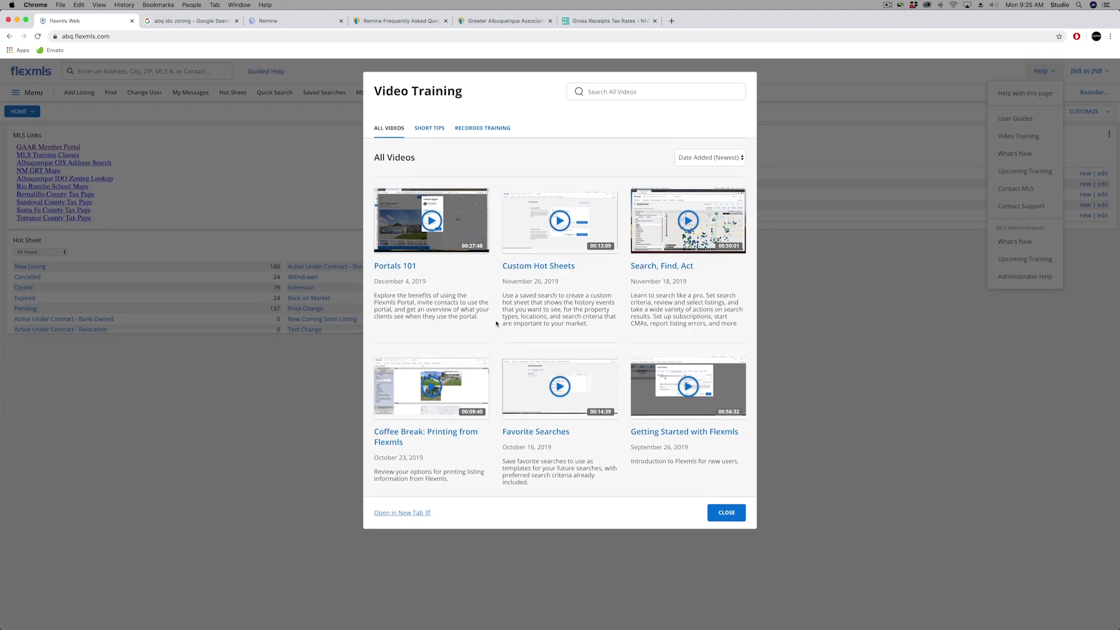
{"action": "left_click", "coordinate": [720, 514]}
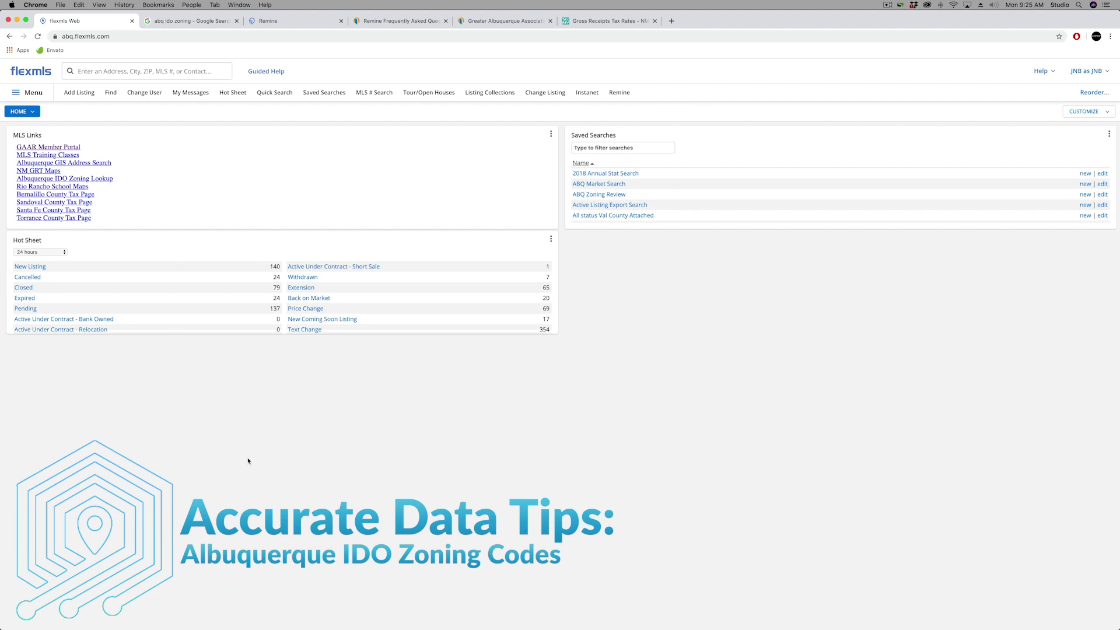
Start a new listing with property type Residential and show its Details fields
{"action": "left_click", "coordinate": [81, 92]}
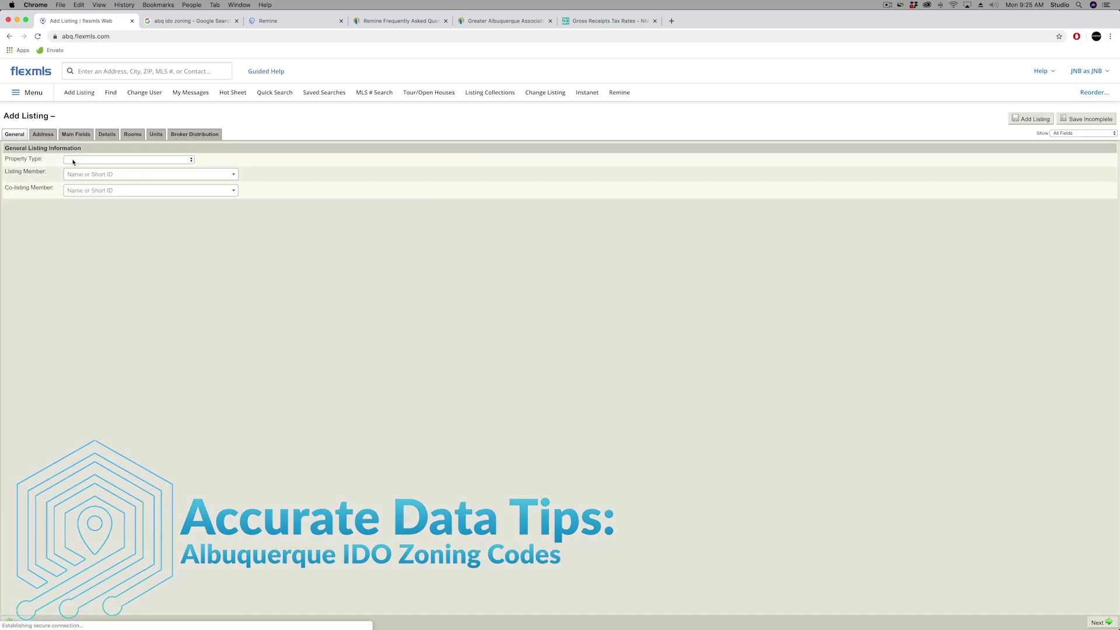
{"action": "left_click", "coordinate": [187, 160]}
{"action": "left_click", "coordinate": [77, 171]}
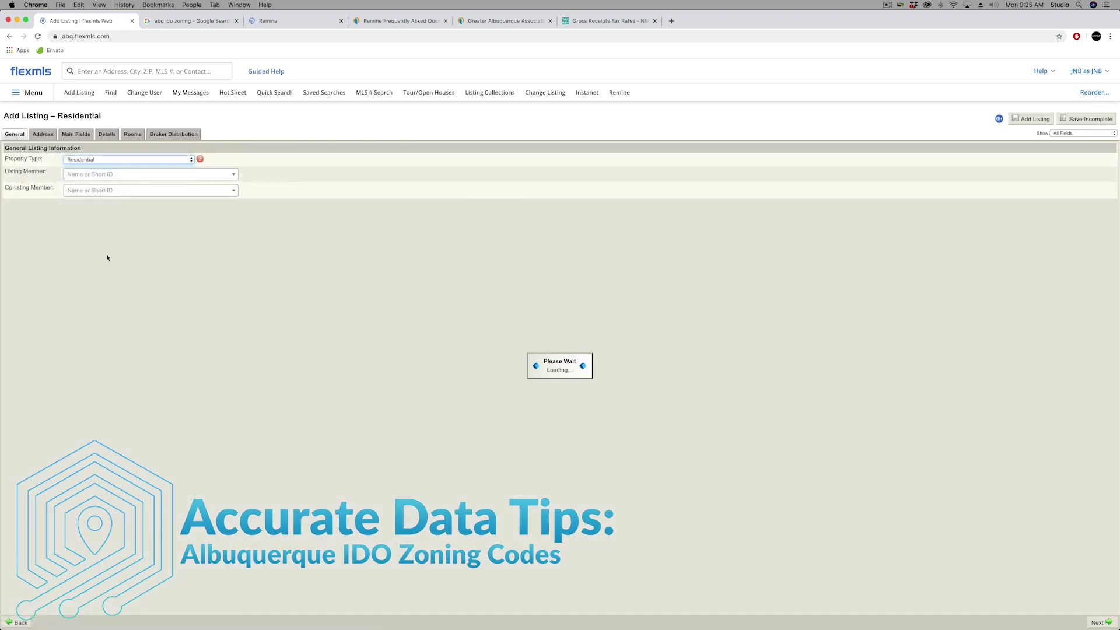
{"action": "left_click", "coordinate": [101, 135]}
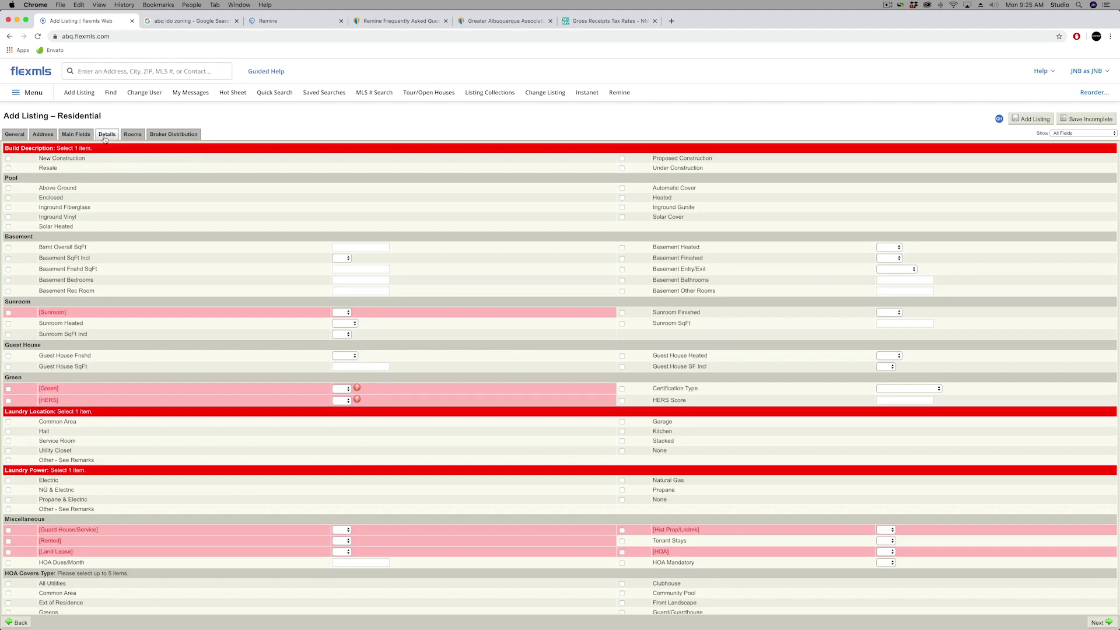
Scroll down to the Zoning section and tick R-1
{"action": "scroll", "coordinate": [220, 385], "scroll_direction": "down", "scroll_amount": 20}
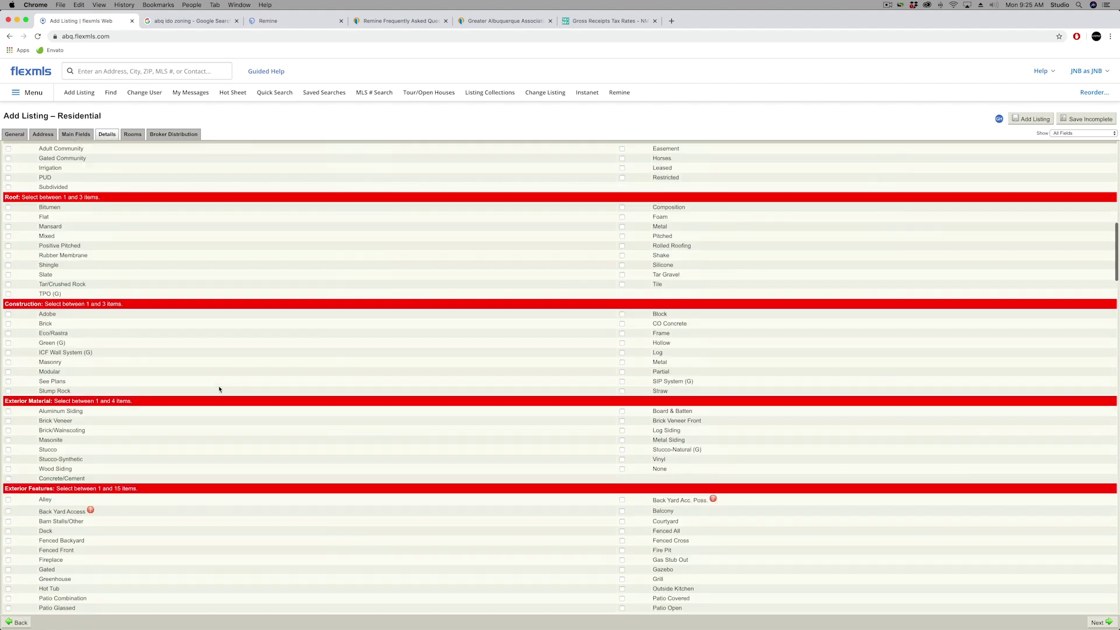
{"action": "scroll", "coordinate": [600, 340], "scroll_direction": "down", "scroll_amount": 20}
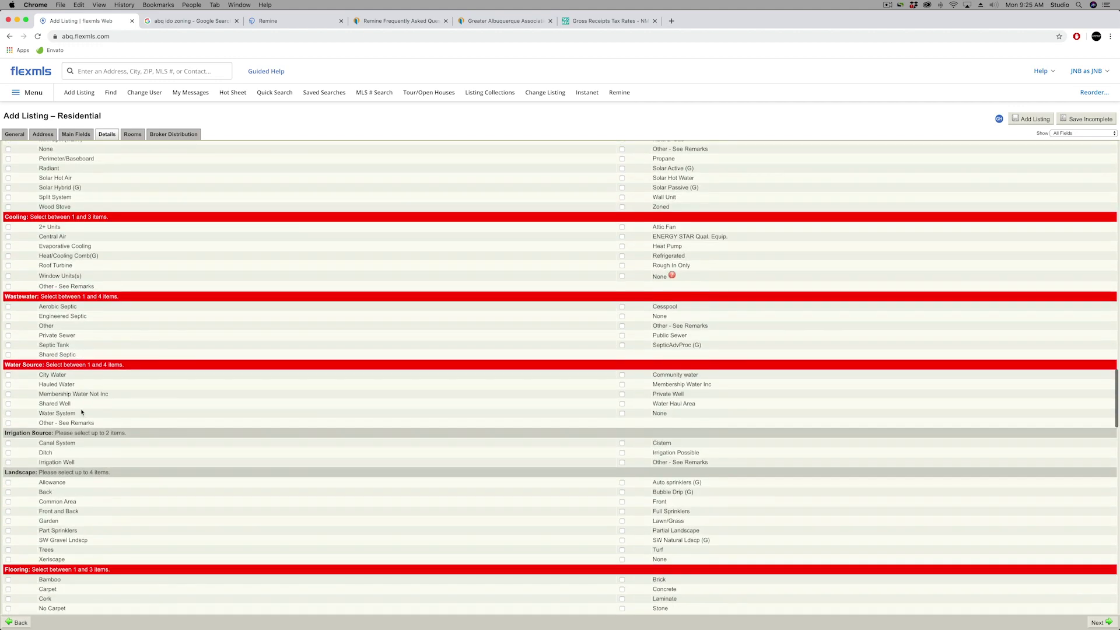
{"action": "scroll", "coordinate": [93, 425], "scroll_direction": "down", "scroll_amount": 8}
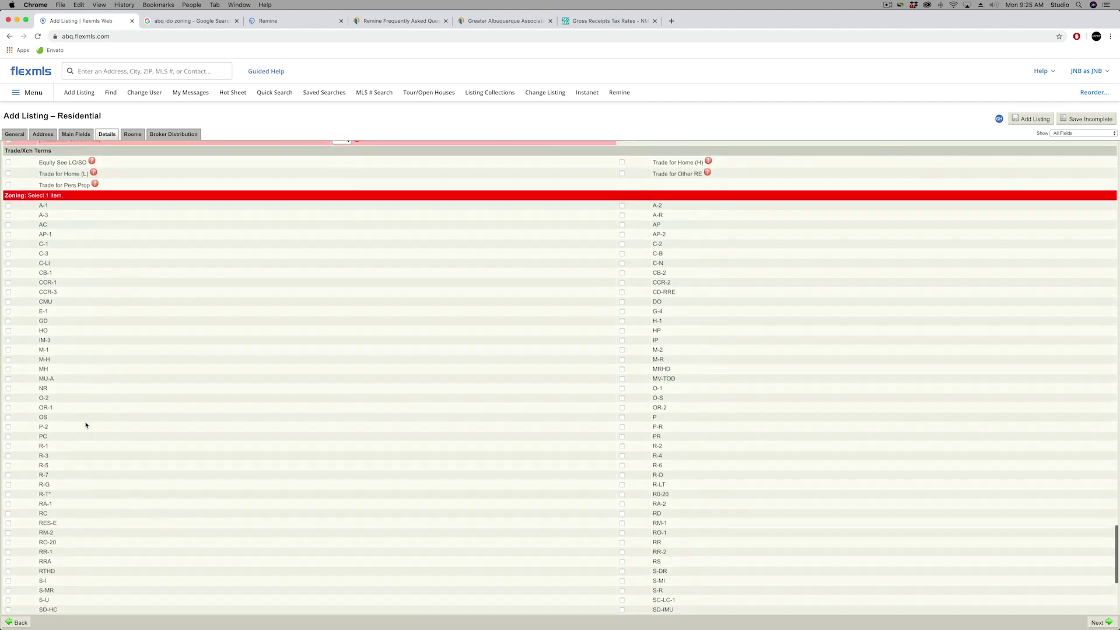
{"action": "scroll", "coordinate": [85, 424], "scroll_direction": "down", "scroll_amount": 1}
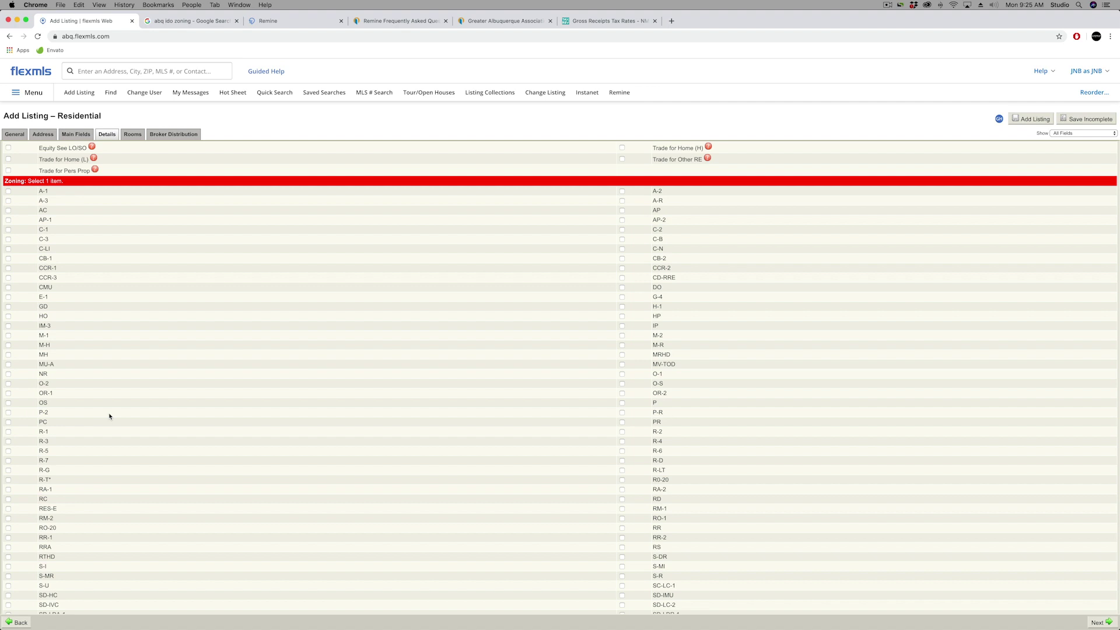
{"action": "scroll", "coordinate": [128, 416], "scroll_direction": "down", "scroll_amount": 2}
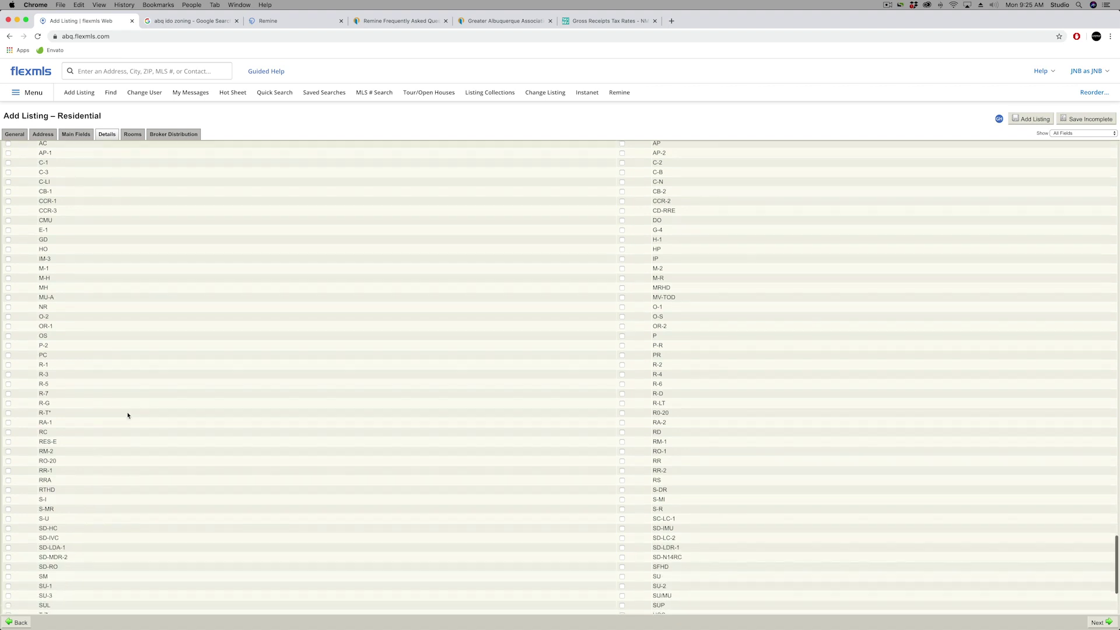
{"action": "scroll", "coordinate": [127, 415], "scroll_direction": "up", "scroll_amount": 1}
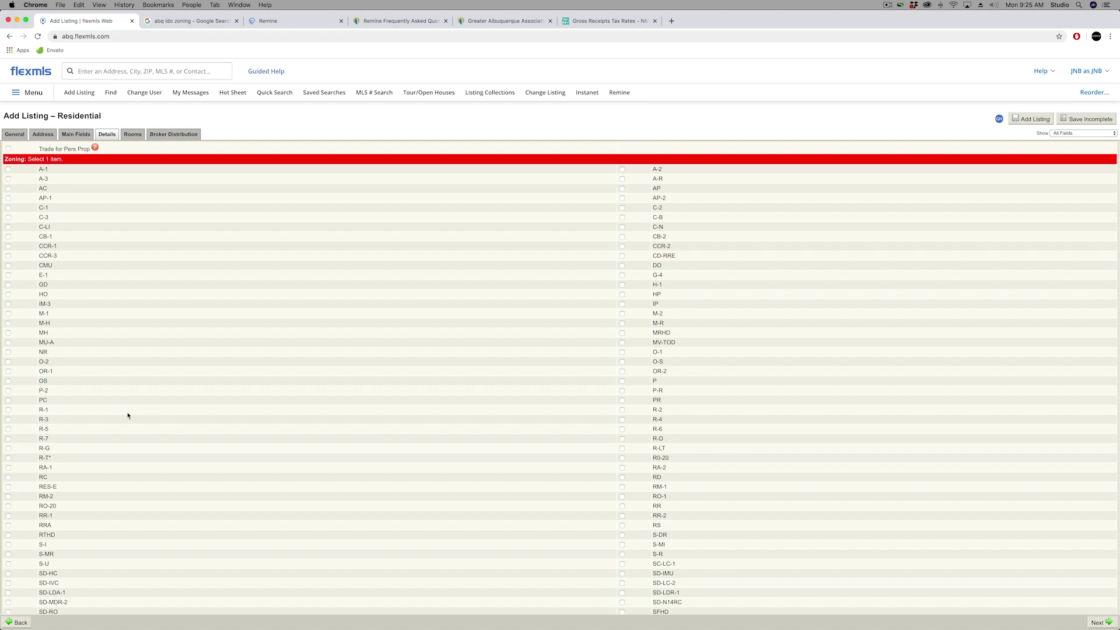
{"action": "scroll", "coordinate": [127, 415], "scroll_direction": "down", "scroll_amount": 5}
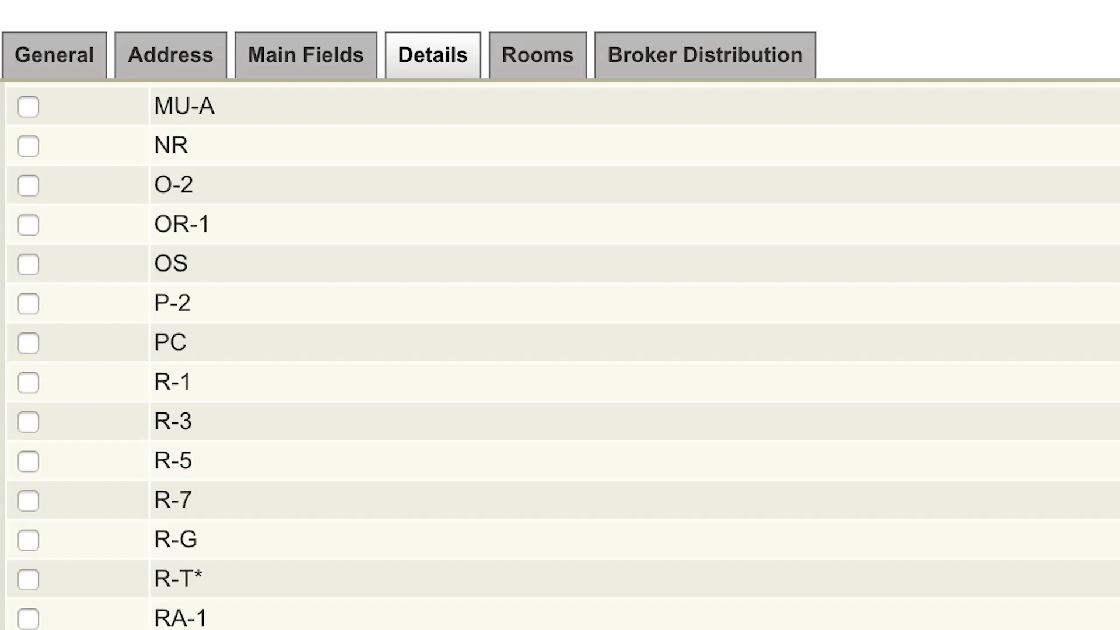
{"action": "left_click", "coordinate": [31, 385]}
Change the listing's zoning from R-1 to R-1A*, then run the ABQ IDO Zoning Lookup
{"action": "left_click", "coordinate": [30, 385]}
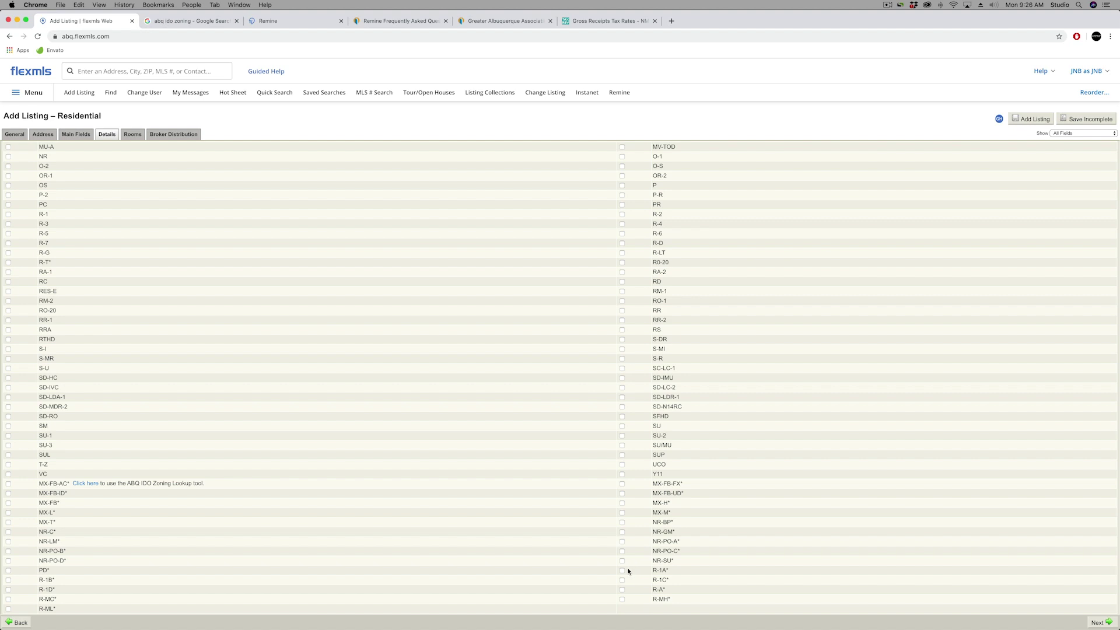
{"action": "left_click", "coordinate": [622, 571]}
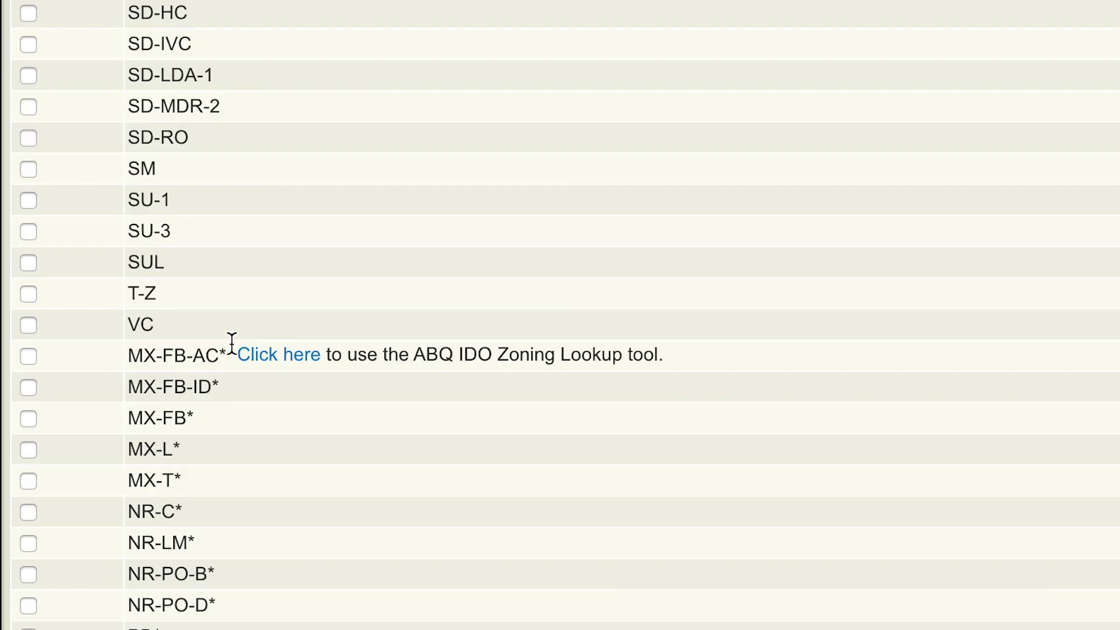
{"action": "left_click", "coordinate": [287, 360]}
Open the City of Albuquerque IDO Maps page from the zoning lookup, then return to the listing
{"action": "left_click", "coordinate": [212, 22]}
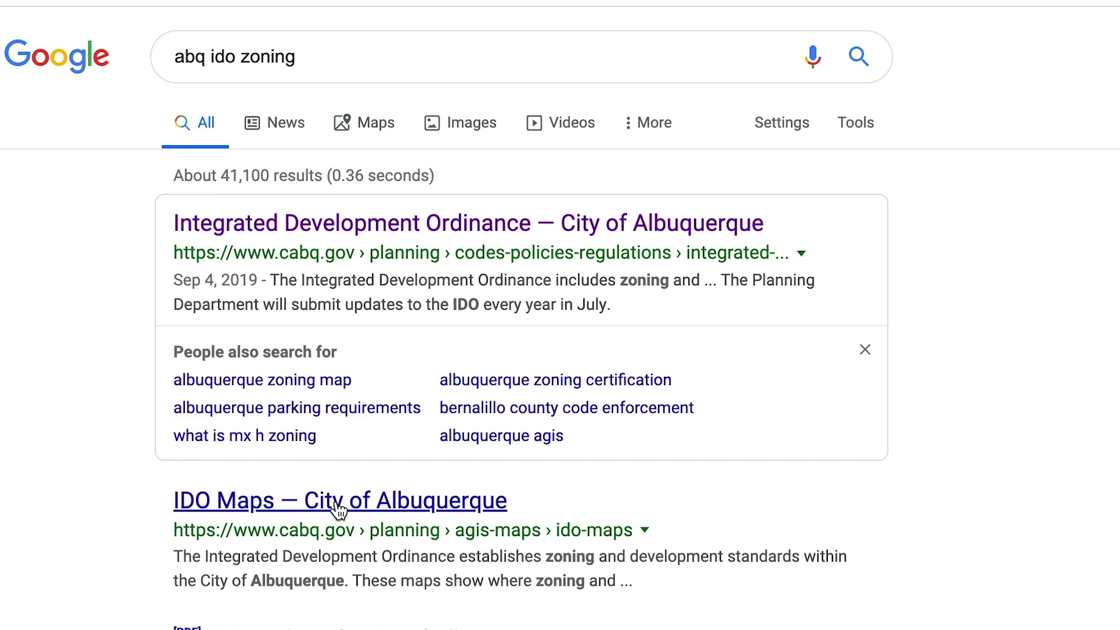
{"action": "left_click", "coordinate": [318, 512]}
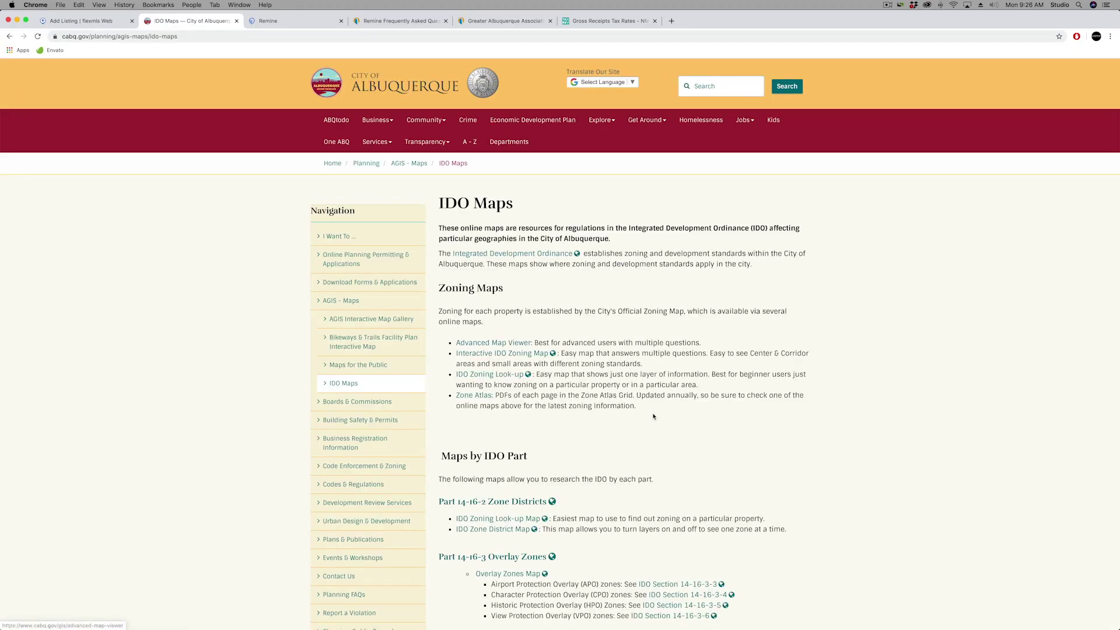
{"action": "scroll", "coordinate": [652, 447], "scroll_direction": "down", "scroll_amount": 2}
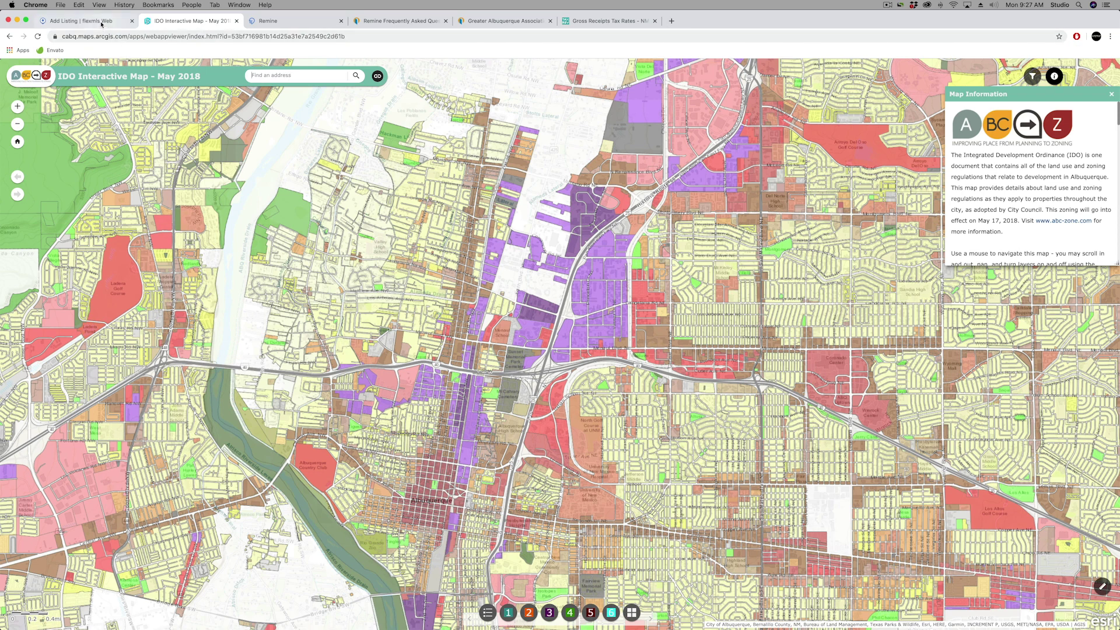
{"action": "left_click", "coordinate": [82, 20]}
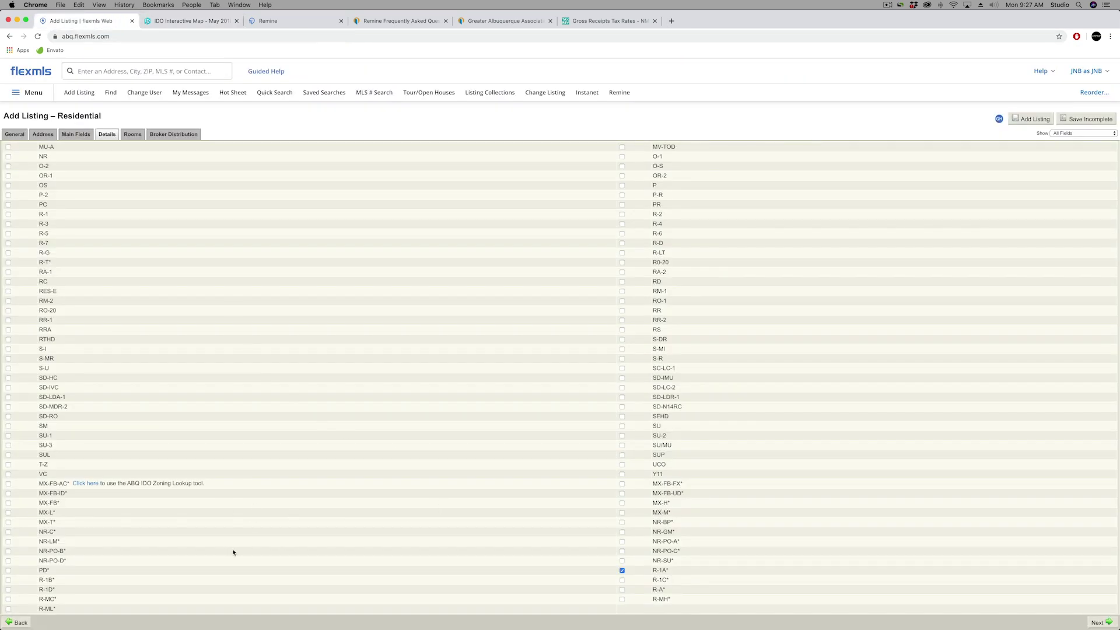
Revert zoning to R-1, then abandon the unsaved listing for the residential Quick Search
{"action": "left_click", "coordinate": [9, 215]}
{"action": "left_click", "coordinate": [621, 571]}
{"action": "left_click", "coordinate": [274, 93]}
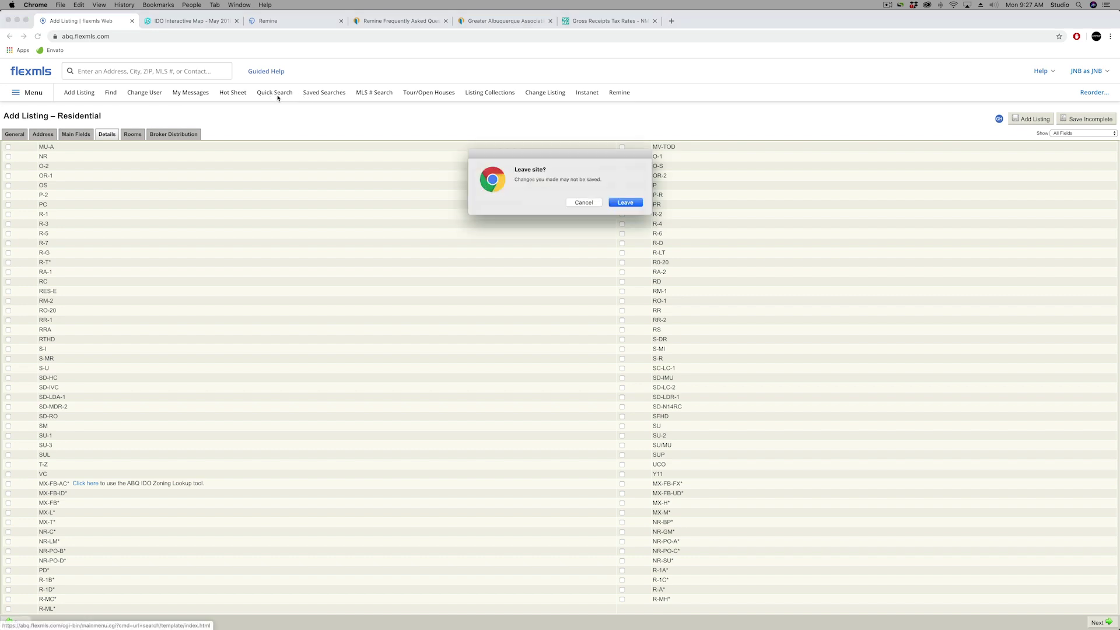
{"action": "left_click", "coordinate": [625, 202]}
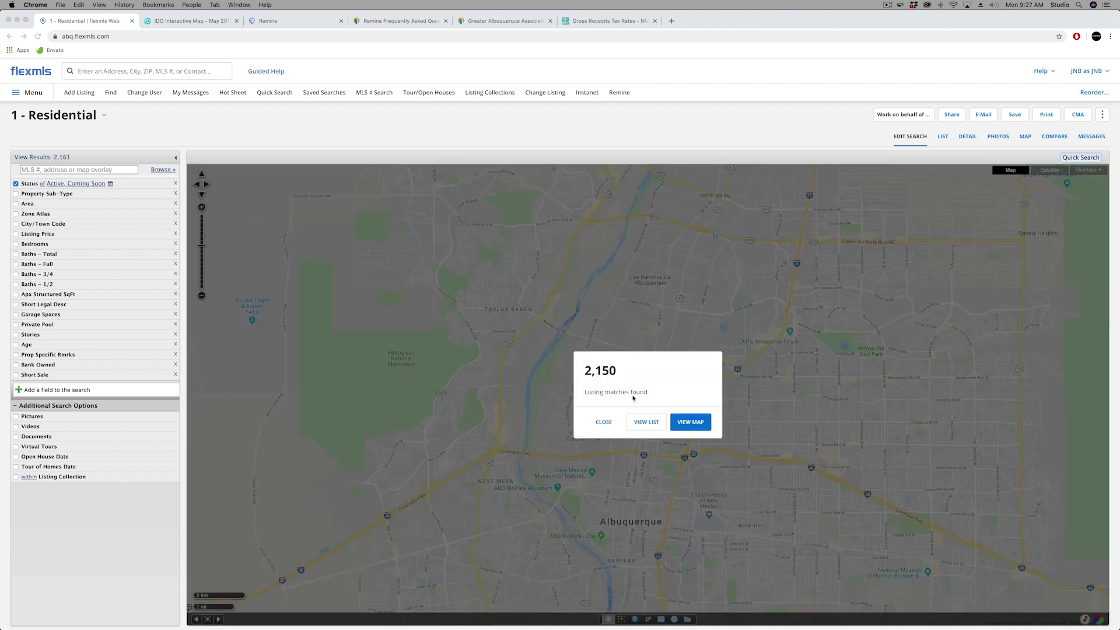
Add the Albuquerque Zoning overlay and zoom until lot codes like R-1C and MX-M appear
{"action": "left_click", "coordinate": [604, 422]}
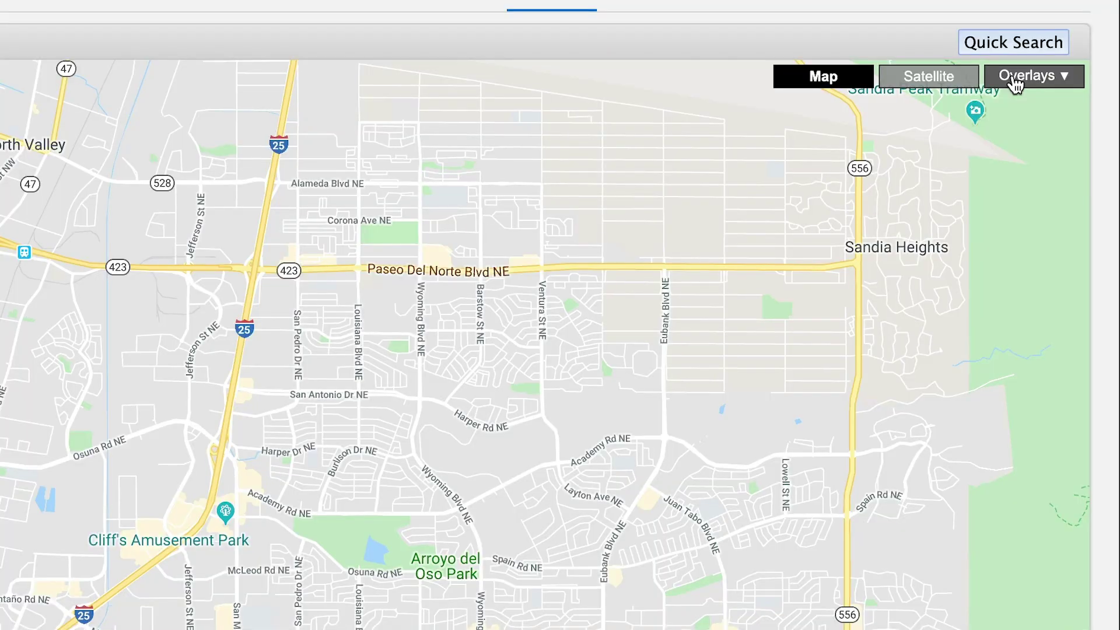
{"action": "left_click", "coordinate": [1015, 82]}
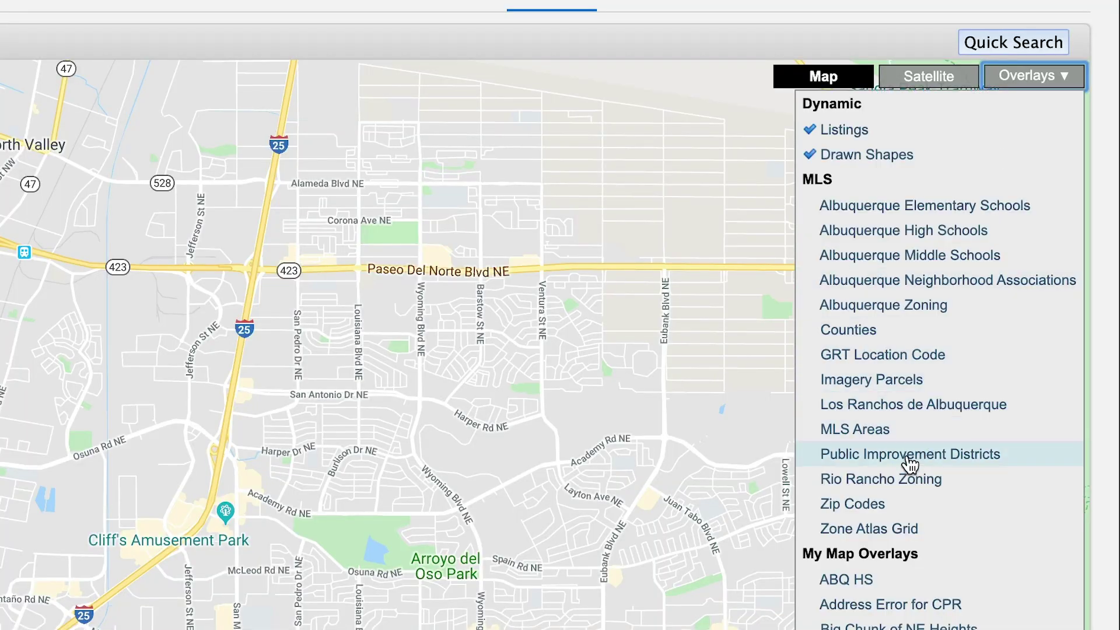
{"action": "left_click", "coordinate": [888, 318]}
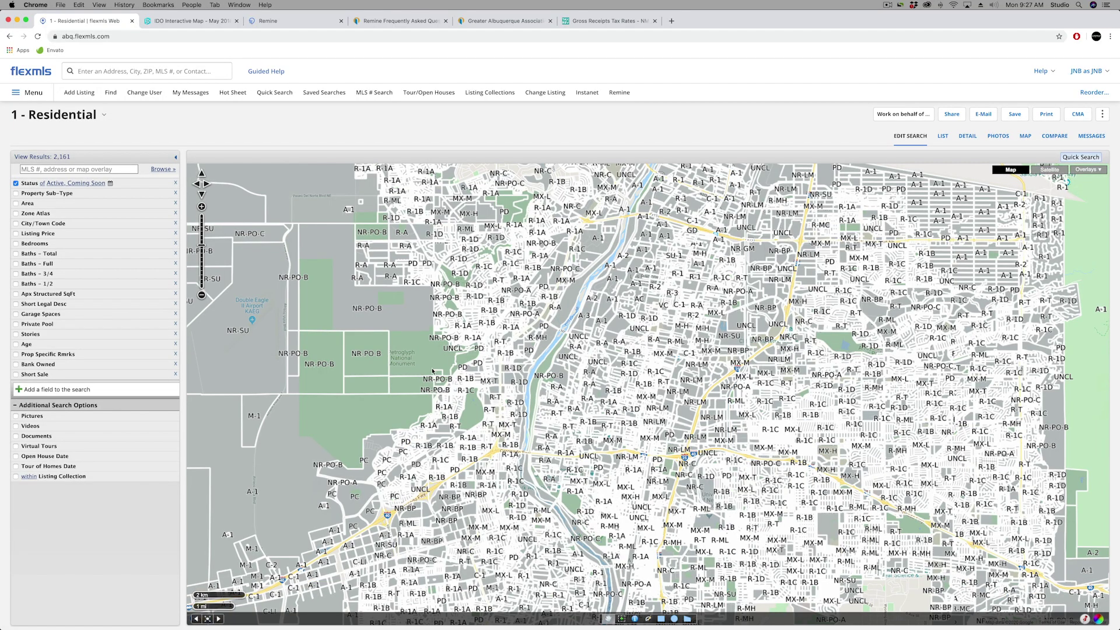
{"action": "left_click", "coordinate": [201, 207]}
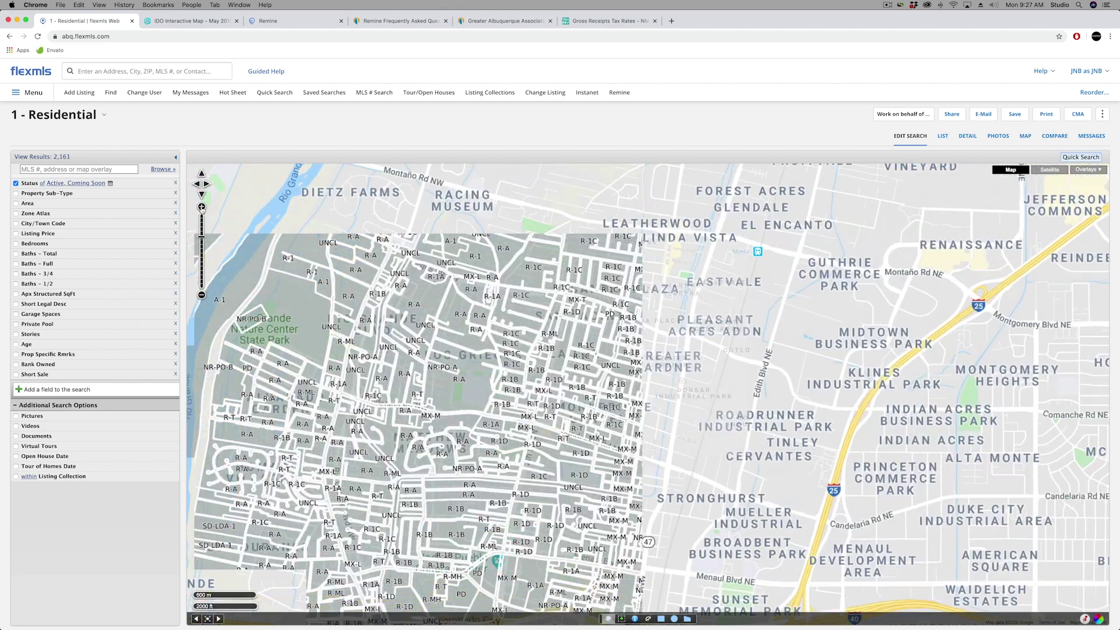
{"action": "left_click", "coordinate": [201, 207]}
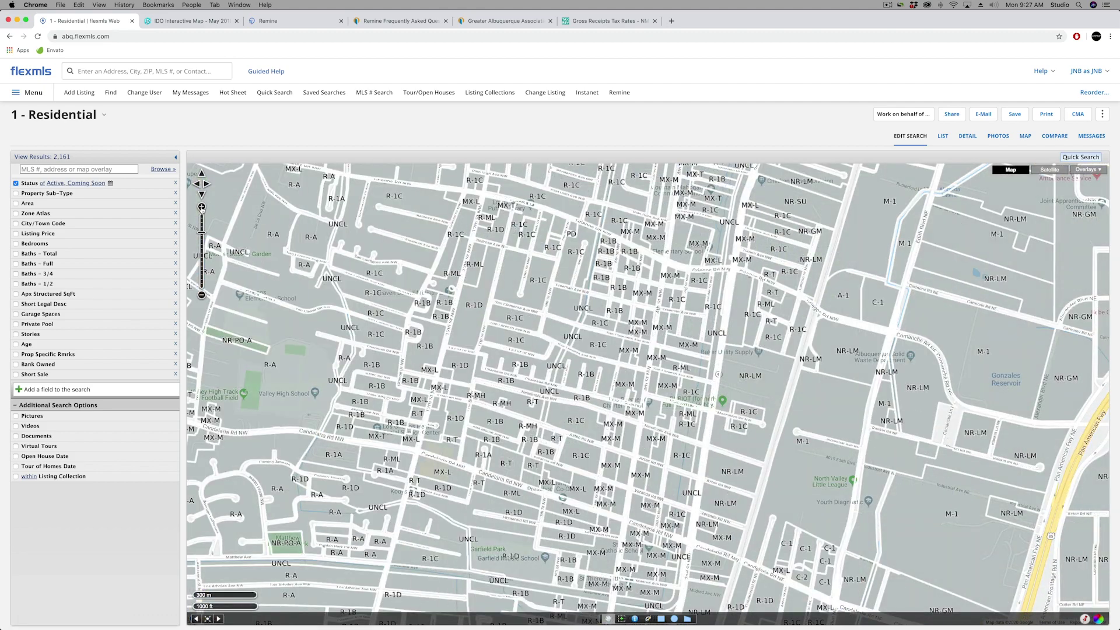
{"action": "left_click", "coordinate": [201, 208]}
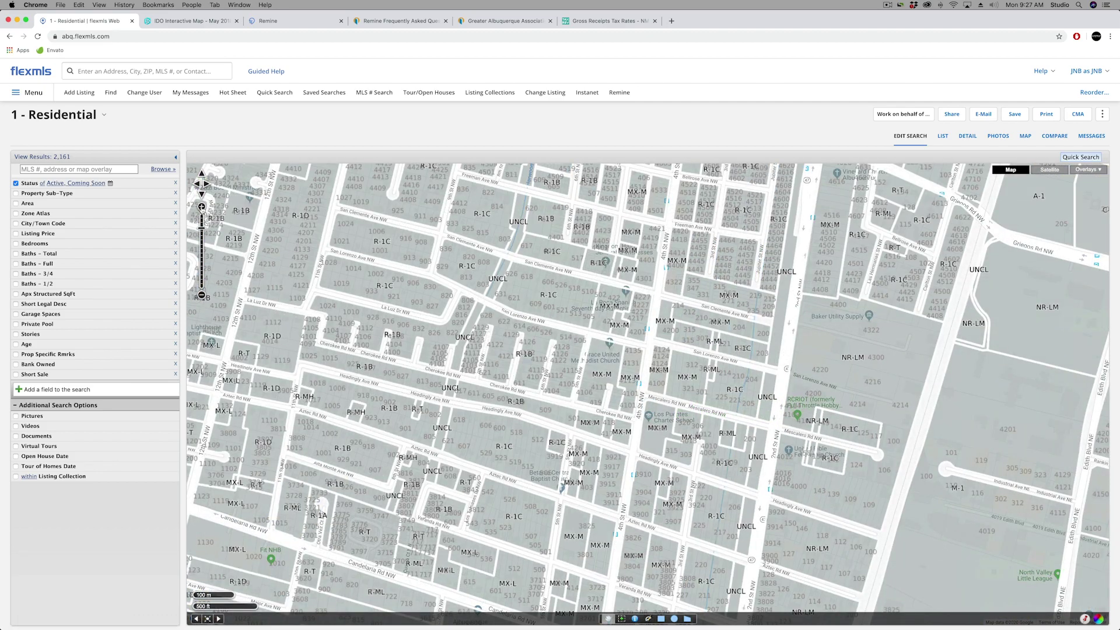
{"action": "left_click", "coordinate": [201, 207]}
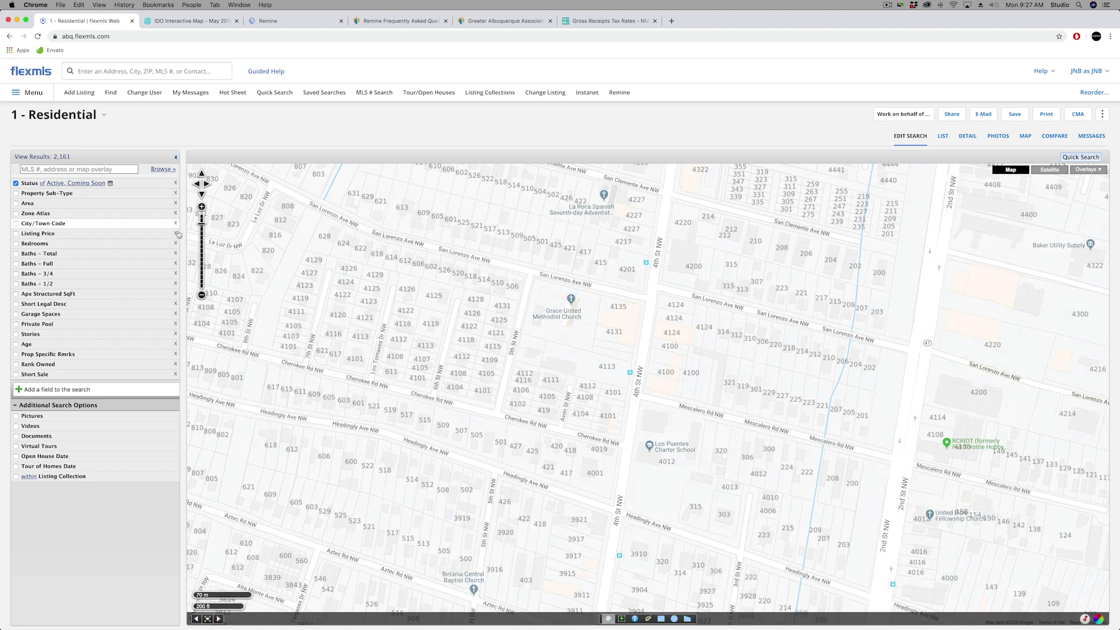
{"action": "left_click", "coordinate": [201, 295]}
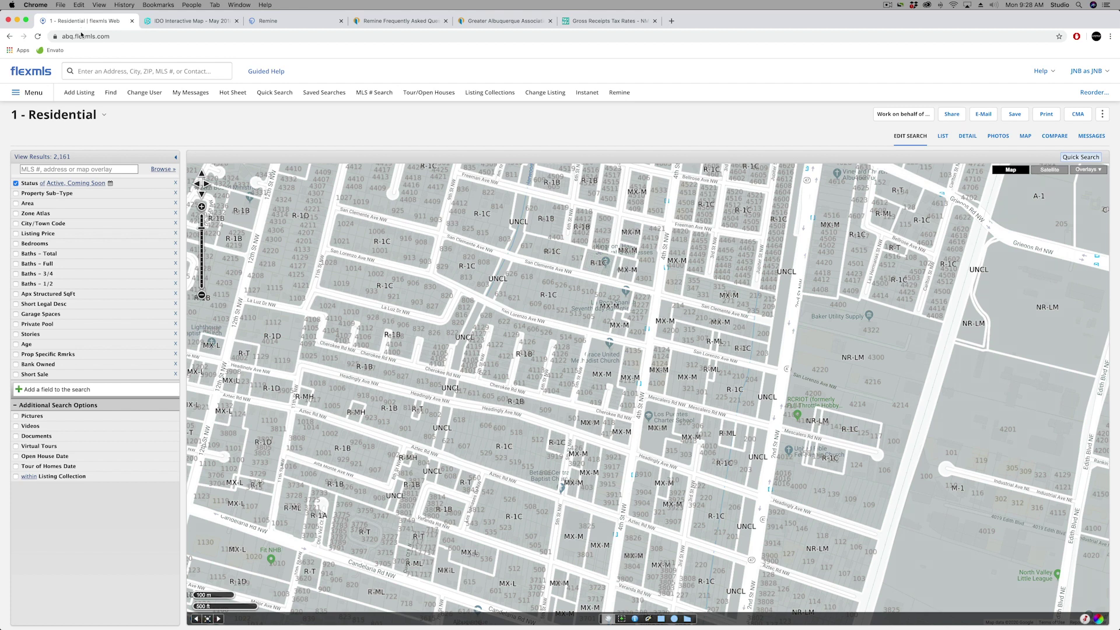
Read the Current Issues with Remine in GAAR's Remine FAQ article, then switch back to flexmls
{"action": "left_click", "coordinate": [35, 70]}
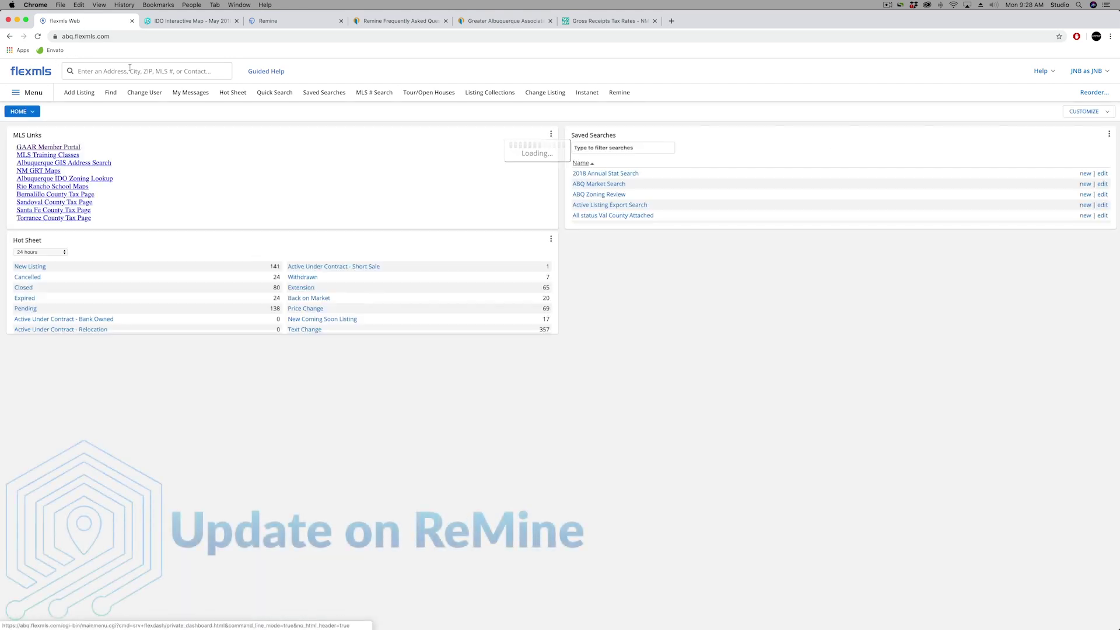
{"action": "left_click", "coordinate": [278, 23]}
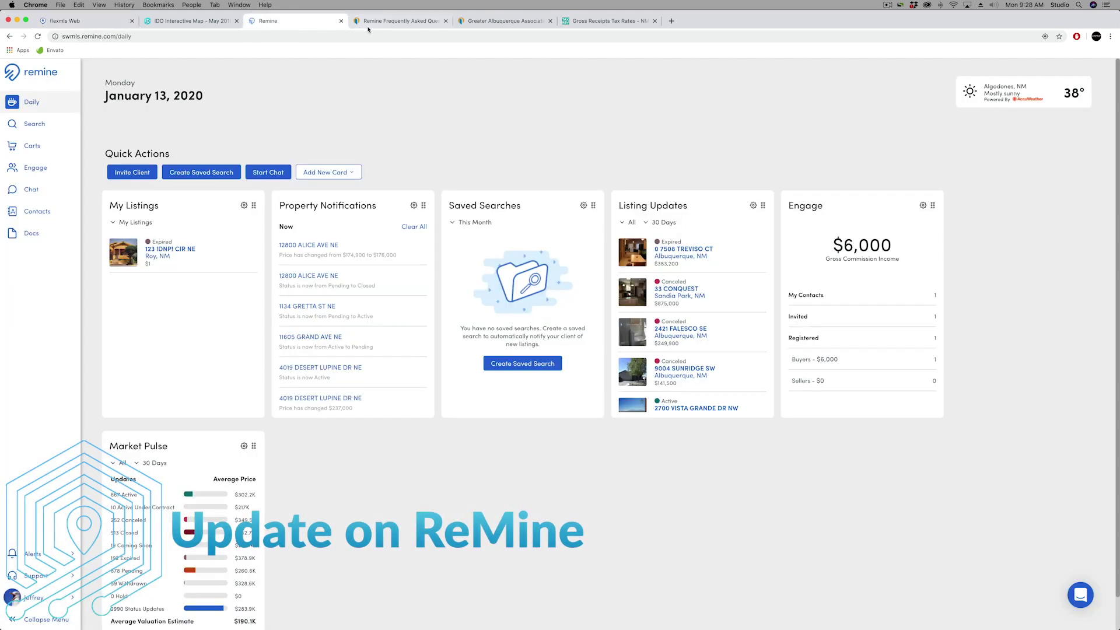
{"action": "left_click", "coordinate": [371, 23]}
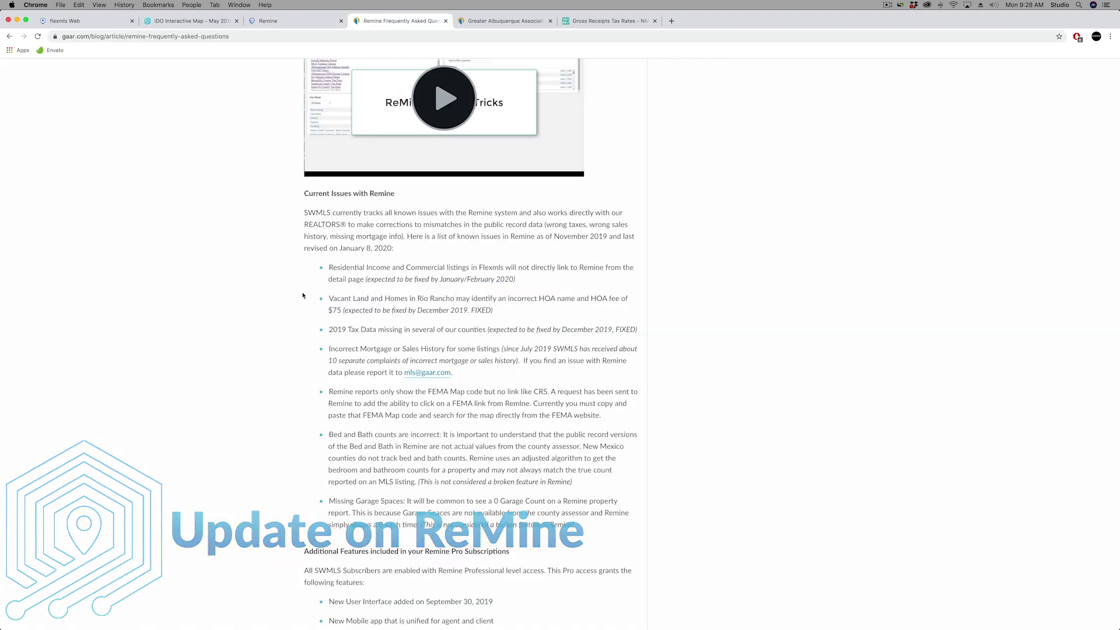
{"action": "scroll", "coordinate": [278, 301], "scroll_direction": "up", "scroll_amount": 2}
{"action": "scroll", "coordinate": [278, 301], "scroll_direction": "up", "scroll_amount": 10}
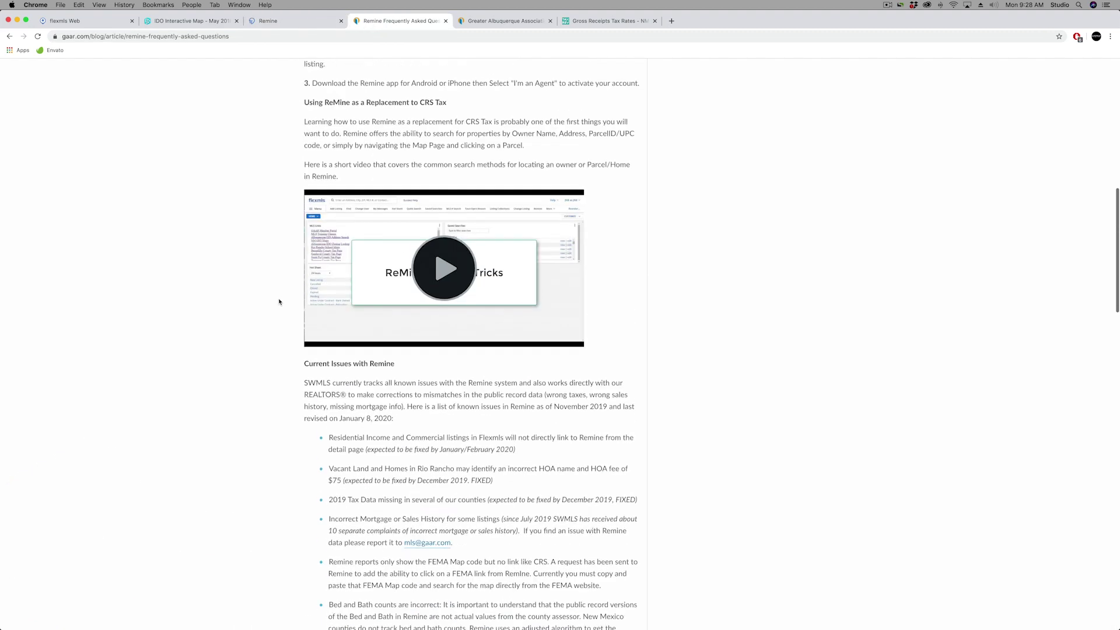
{"action": "scroll", "coordinate": [279, 301], "scroll_direction": "up", "scroll_amount": 3}
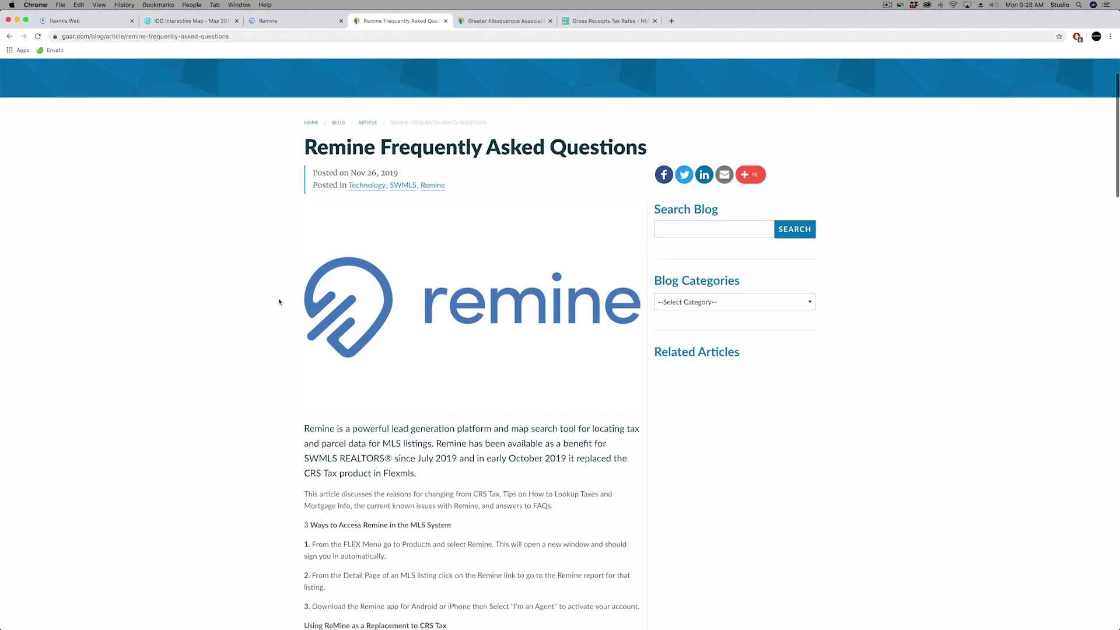
{"action": "scroll", "coordinate": [279, 301], "scroll_direction": "down", "scroll_amount": 5}
{"action": "scroll", "coordinate": [279, 301], "scroll_direction": "down", "scroll_amount": 3}
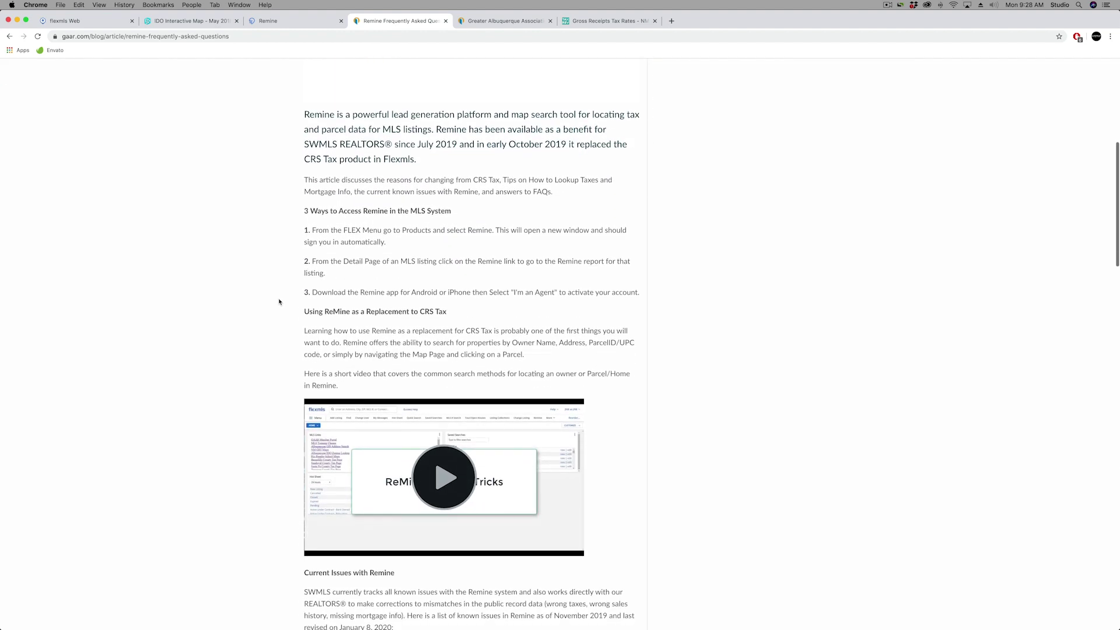
{"action": "scroll", "coordinate": [279, 301], "scroll_direction": "up", "scroll_amount": 2}
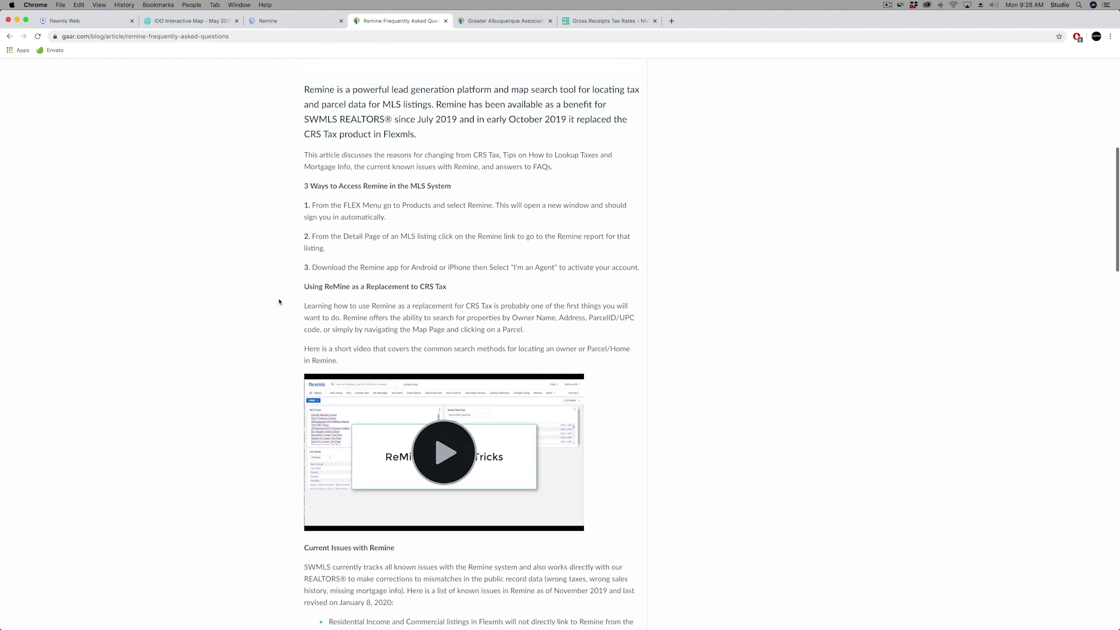
{"action": "scroll", "coordinate": [279, 302], "scroll_direction": "down", "scroll_amount": 6}
{"action": "scroll", "coordinate": [279, 302], "scroll_direction": "down", "scroll_amount": 1}
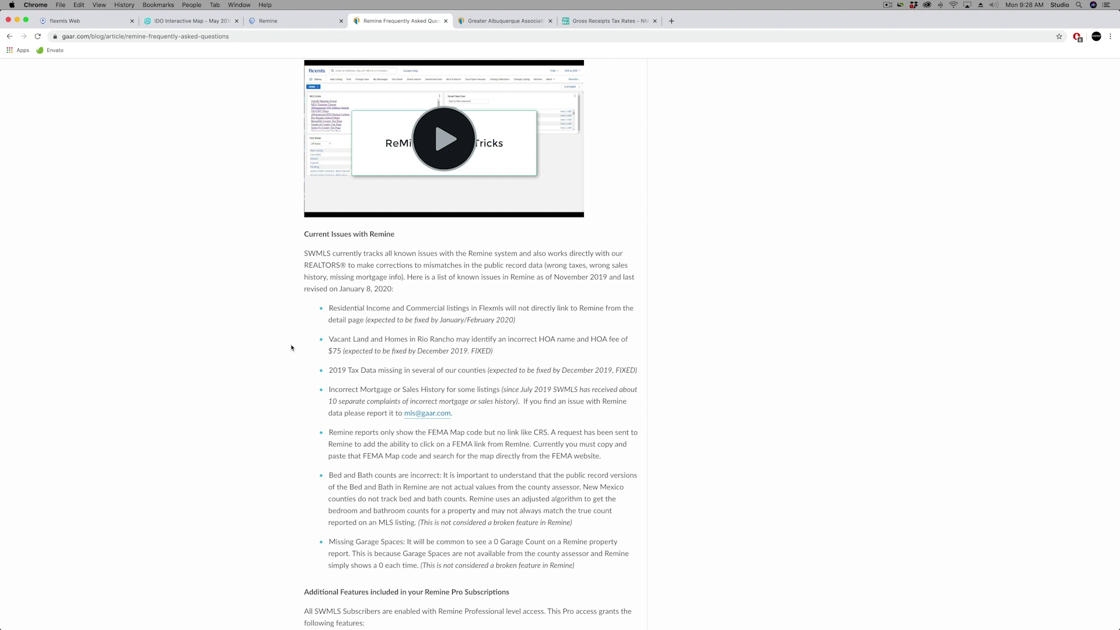
{"action": "left_click", "coordinate": [73, 21]}
Search flexmls for listing 898089 and open it
{"action": "left_click", "coordinate": [103, 71]}
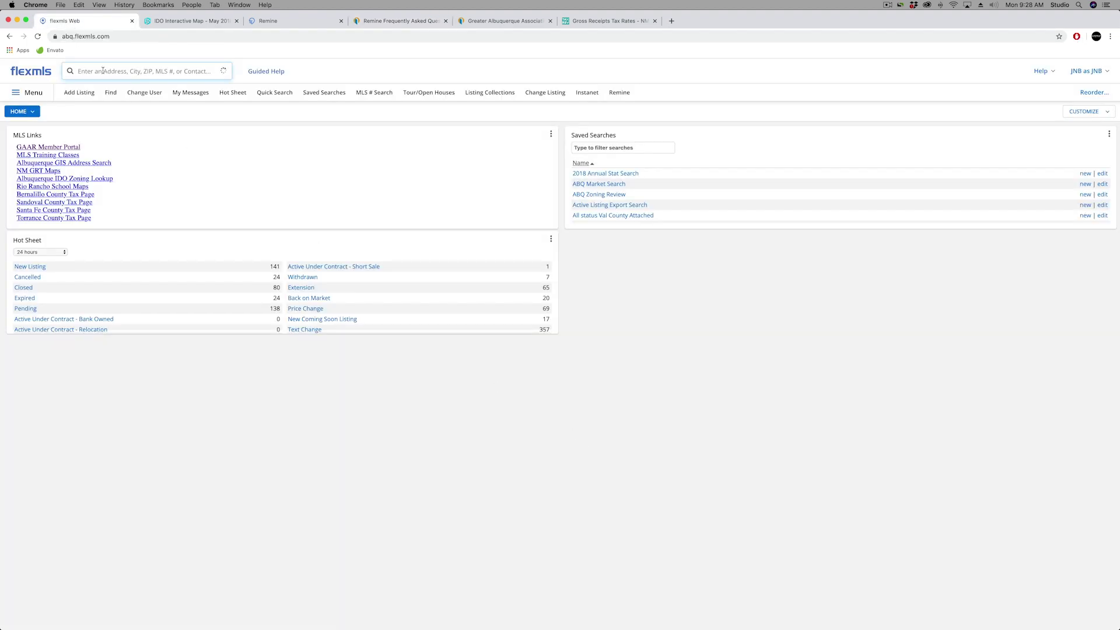
{"action": "type", "text": "898089"}
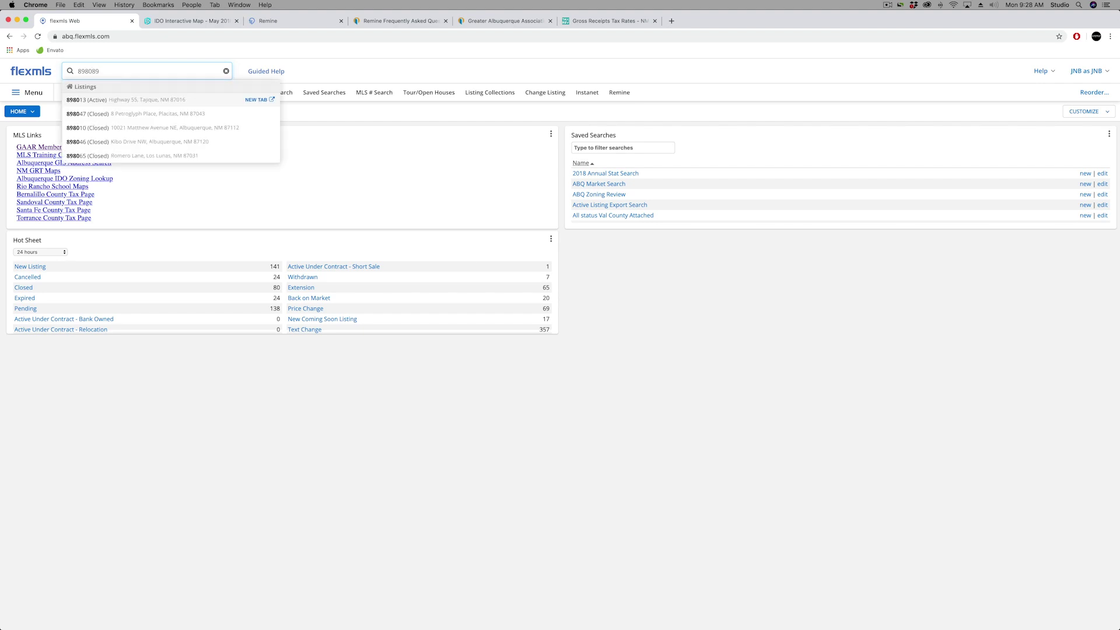
{"action": "left_click", "coordinate": [119, 98]}
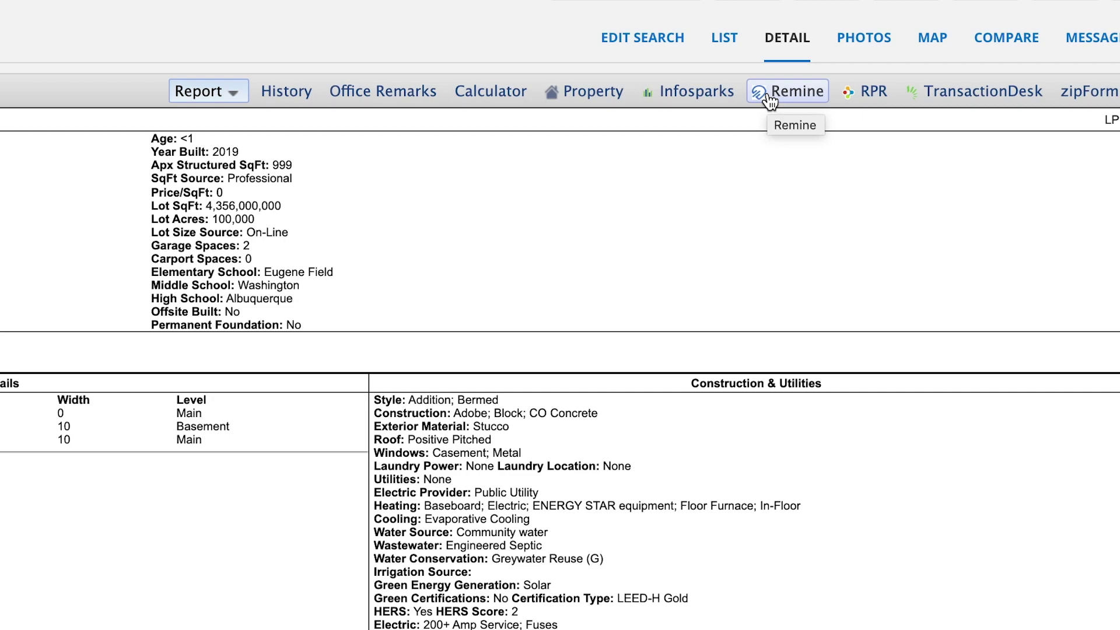
Open listing 898089's report in Remine, then go back to the Remine FAQ article
{"action": "left_click", "coordinate": [770, 102]}
{"action": "left_click", "coordinate": [297, 21]}
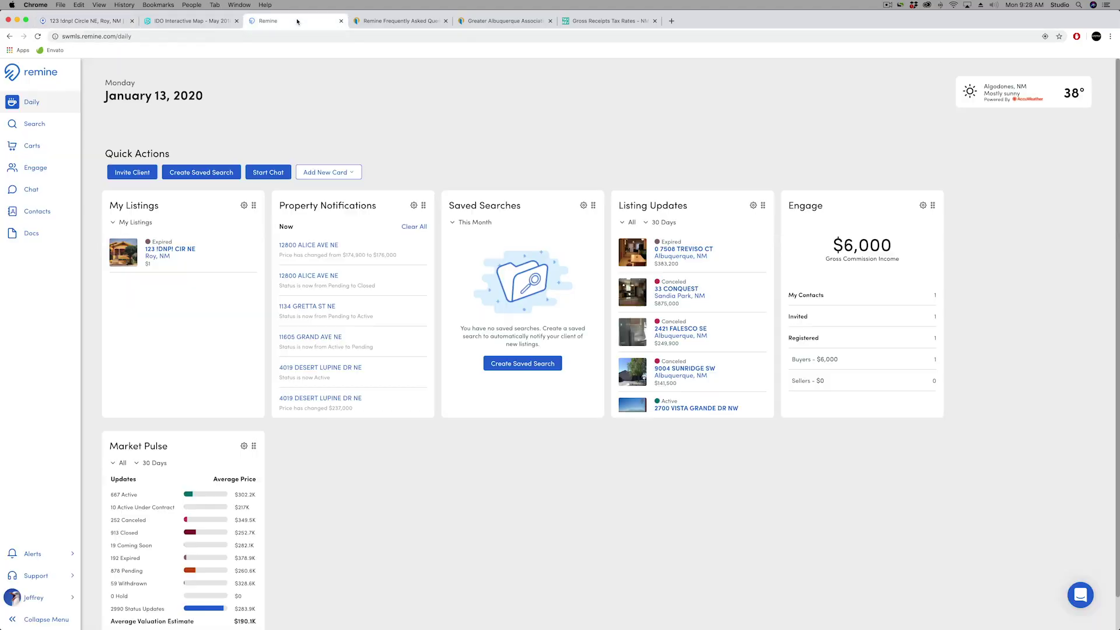
{"action": "left_click", "coordinate": [425, 22]}
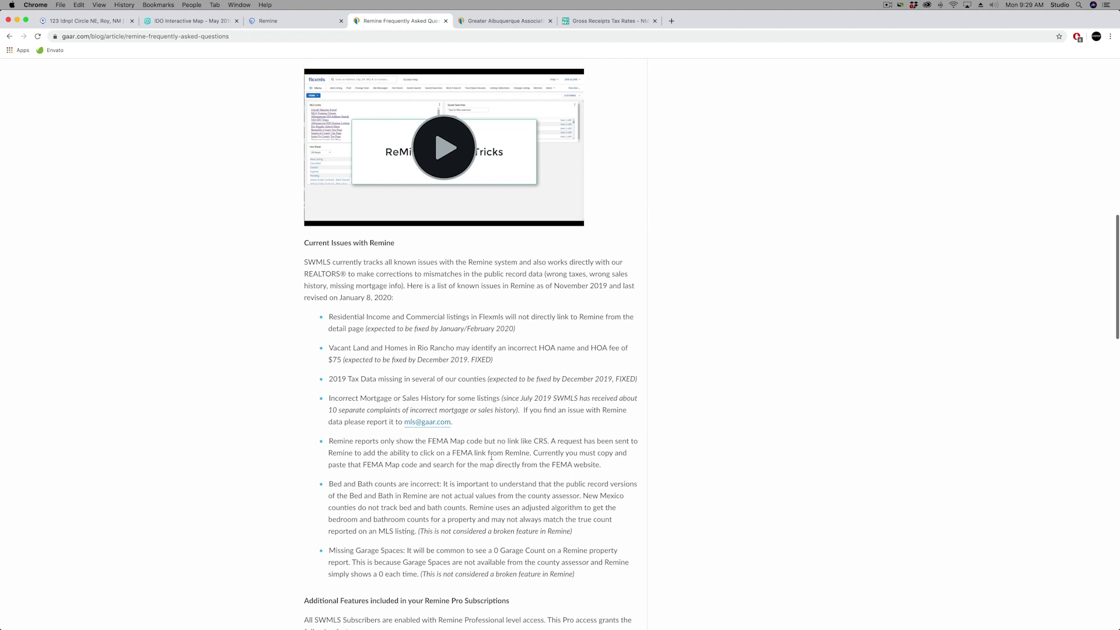
Scroll through the Current Issues list on GAAR's Remine FAQ page
{"action": "scroll", "coordinate": [491, 457], "scroll_direction": "down", "scroll_amount": 1}
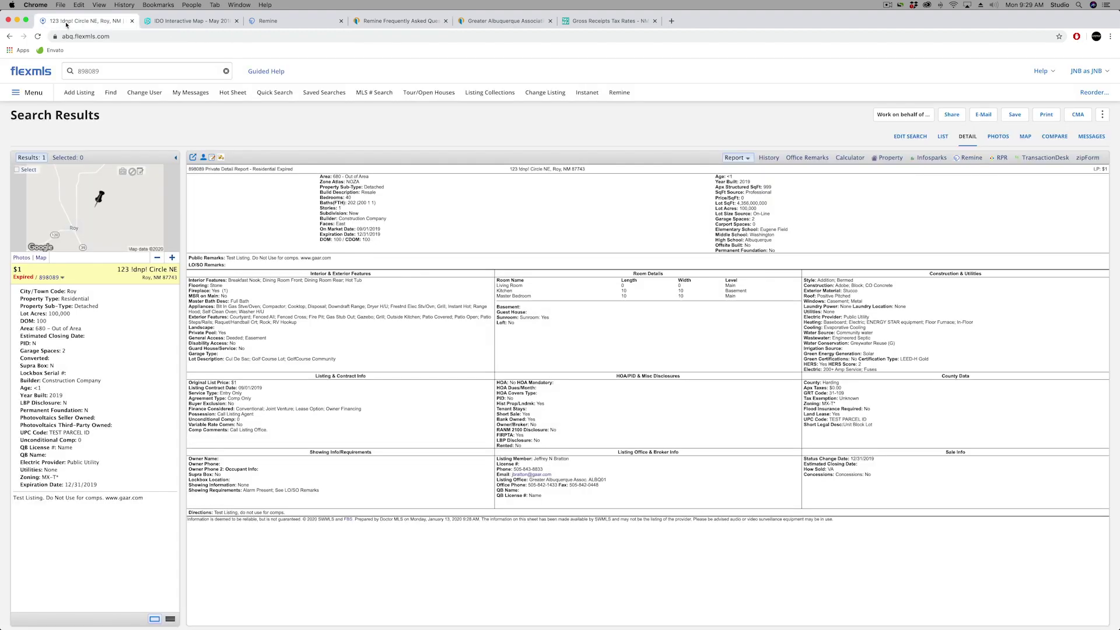
Bring up the Remine Daily dashboard showing one expired listing and $6,000 gross commission income
{"action": "left_click", "coordinate": [262, 22]}
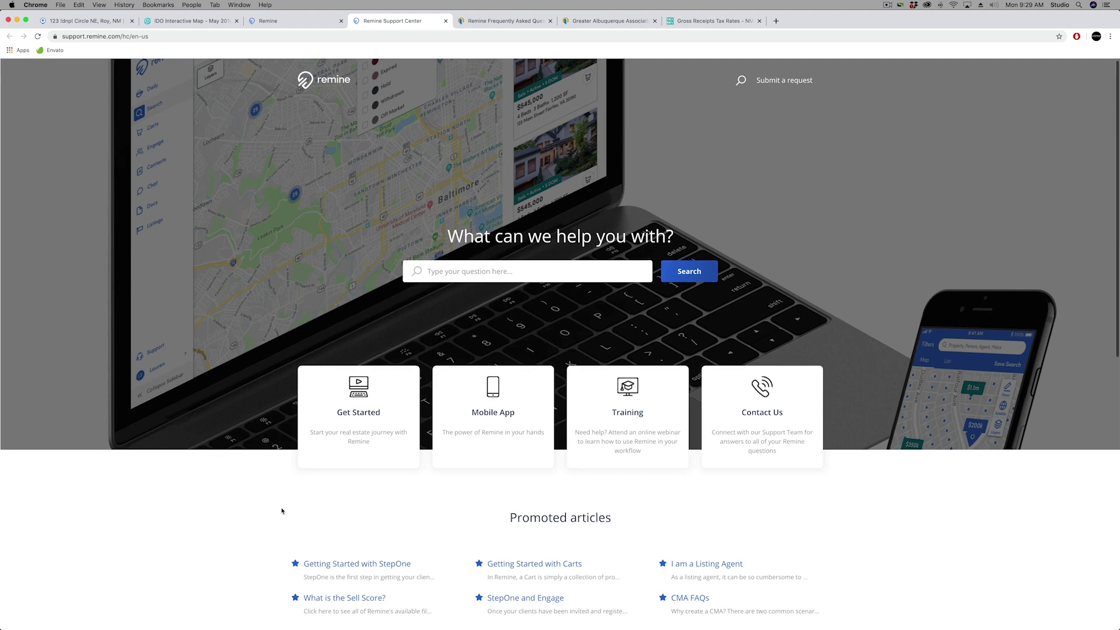
{"action": "scroll", "coordinate": [255, 511], "scroll_direction": "down", "scroll_amount": 1}
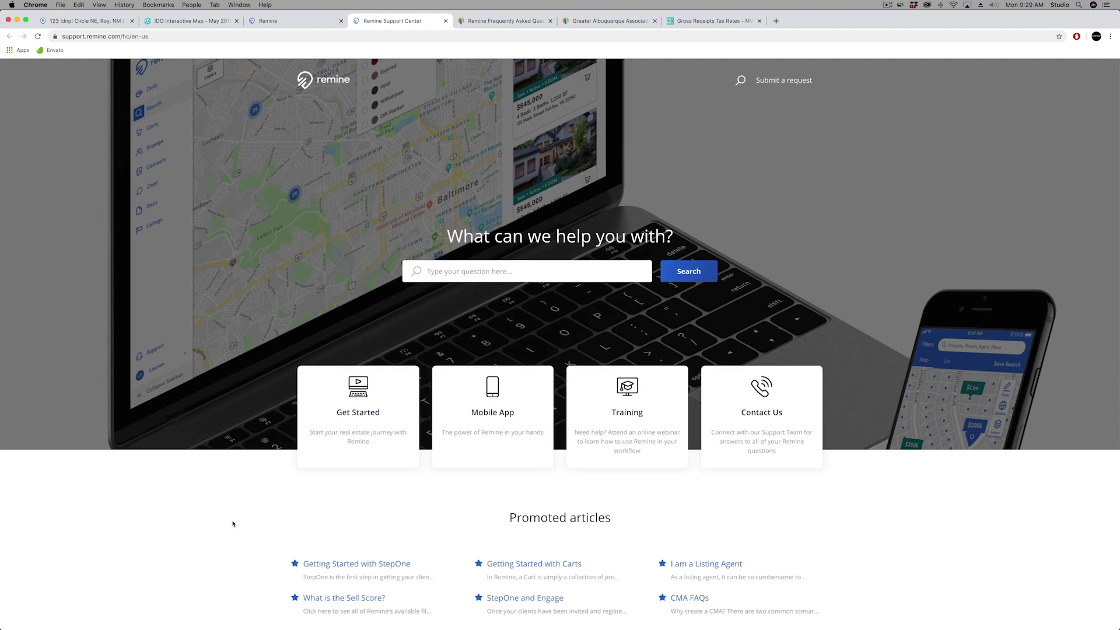
{"action": "scroll", "coordinate": [234, 524], "scroll_direction": "down", "scroll_amount": 3}
{"action": "scroll", "coordinate": [234, 524], "scroll_direction": "up", "scroll_amount": 1}
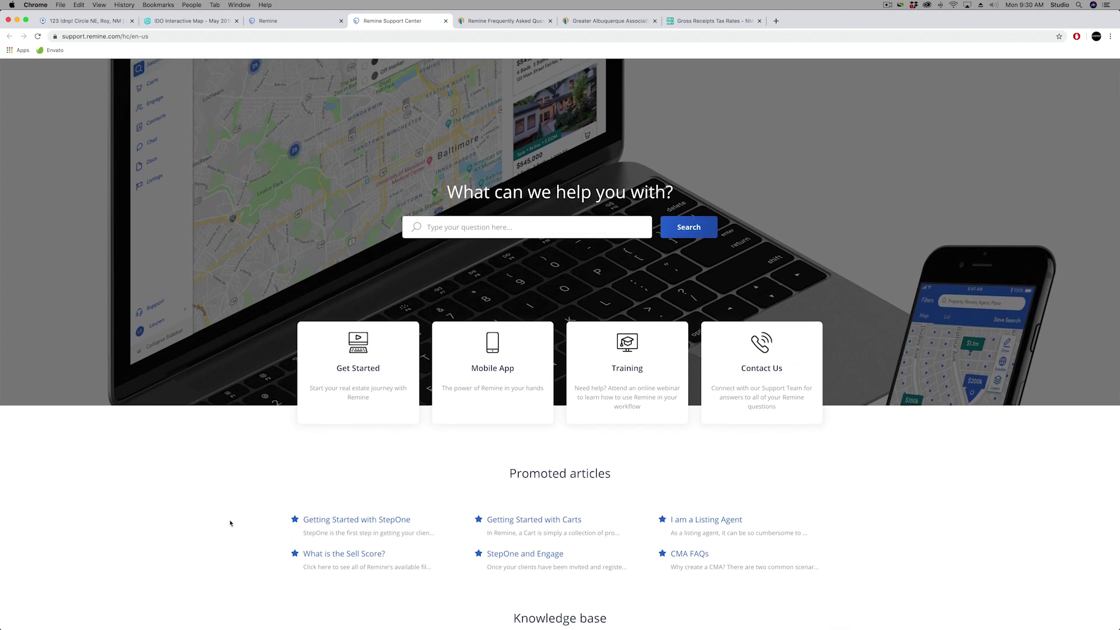
{"action": "scroll", "coordinate": [231, 524], "scroll_direction": "down", "scroll_amount": 2}
{"action": "scroll", "coordinate": [232, 524], "scroll_direction": "up", "scroll_amount": 1}
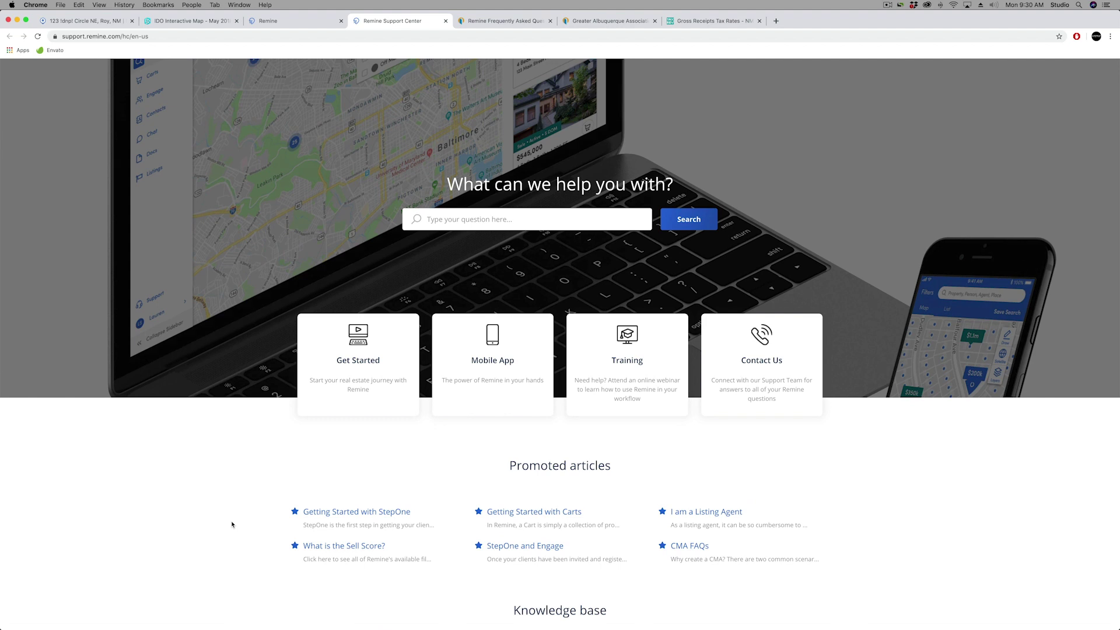
{"action": "scroll", "coordinate": [233, 525], "scroll_direction": "down", "scroll_amount": 2}
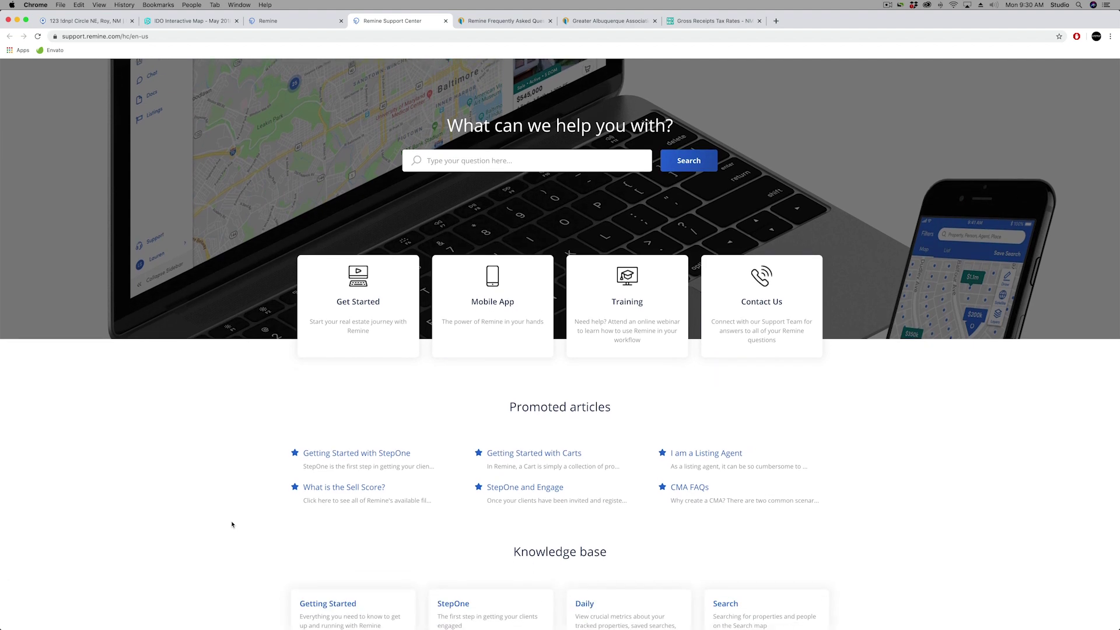
{"action": "scroll", "coordinate": [233, 525], "scroll_direction": "up", "scroll_amount": 4}
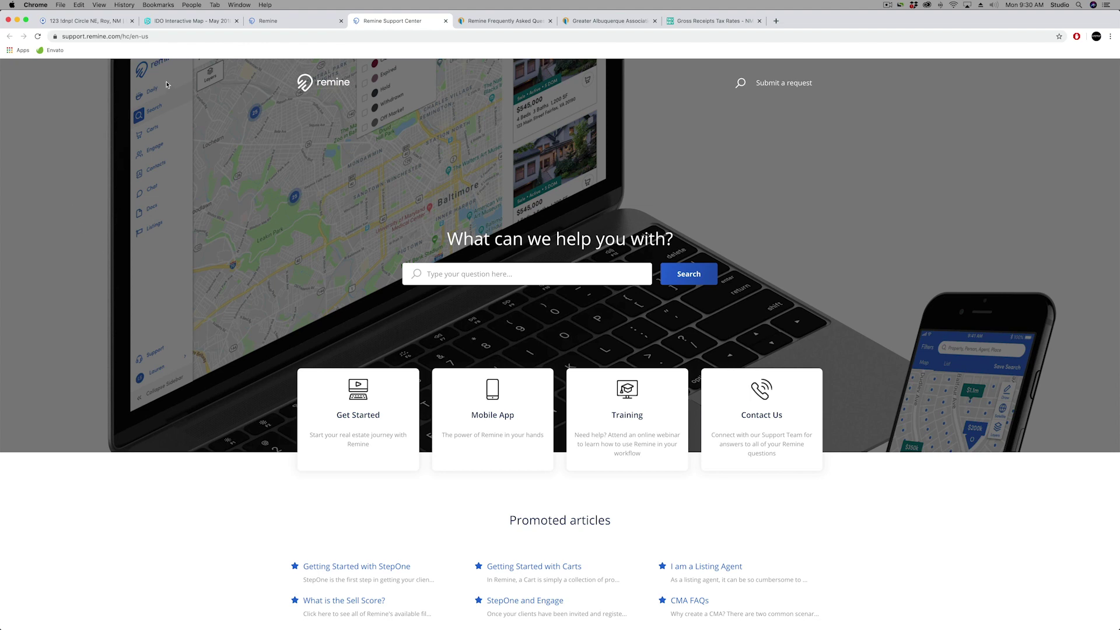
{"action": "left_click", "coordinate": [297, 20]}
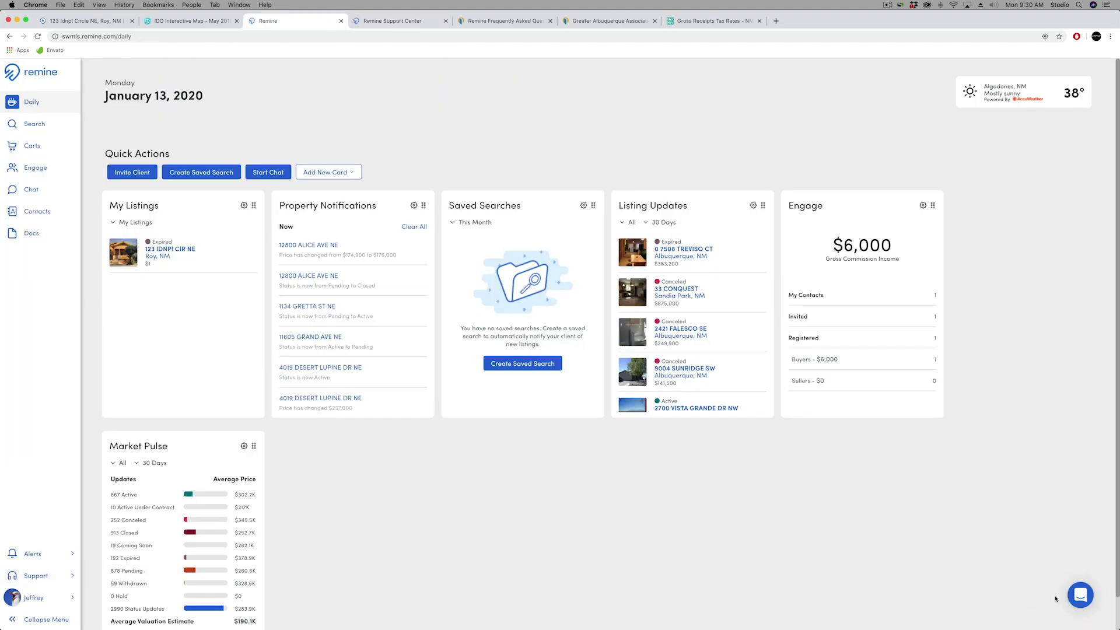
Open the Remine support chat, then move through the flexmls results tab to the GAAR website
{"action": "left_click", "coordinate": [1080, 595]}
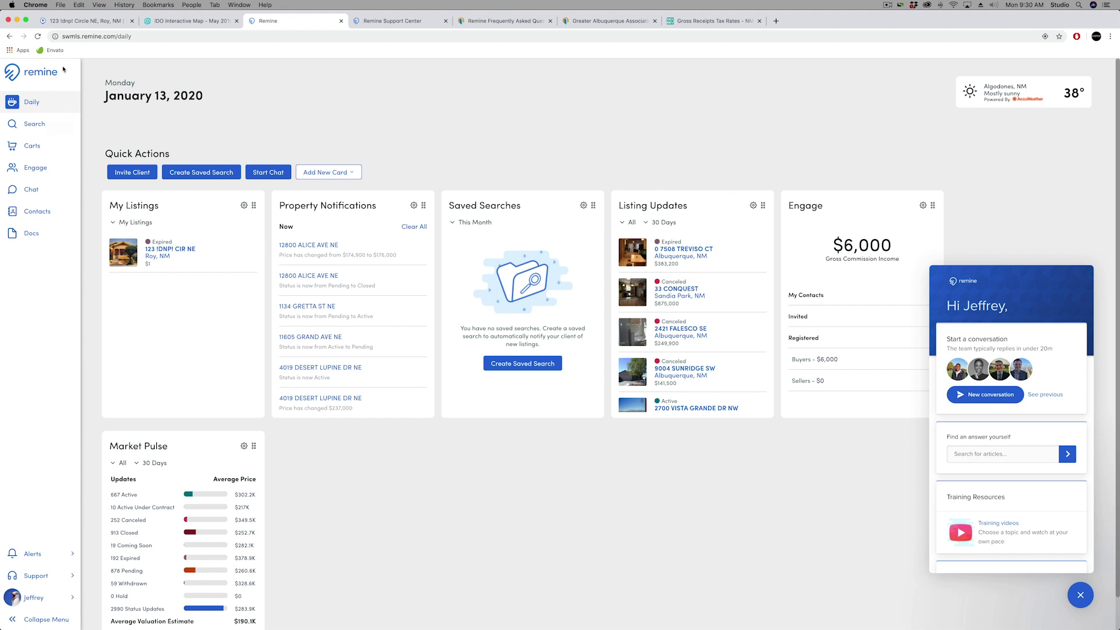
{"action": "left_click", "coordinate": [79, 23]}
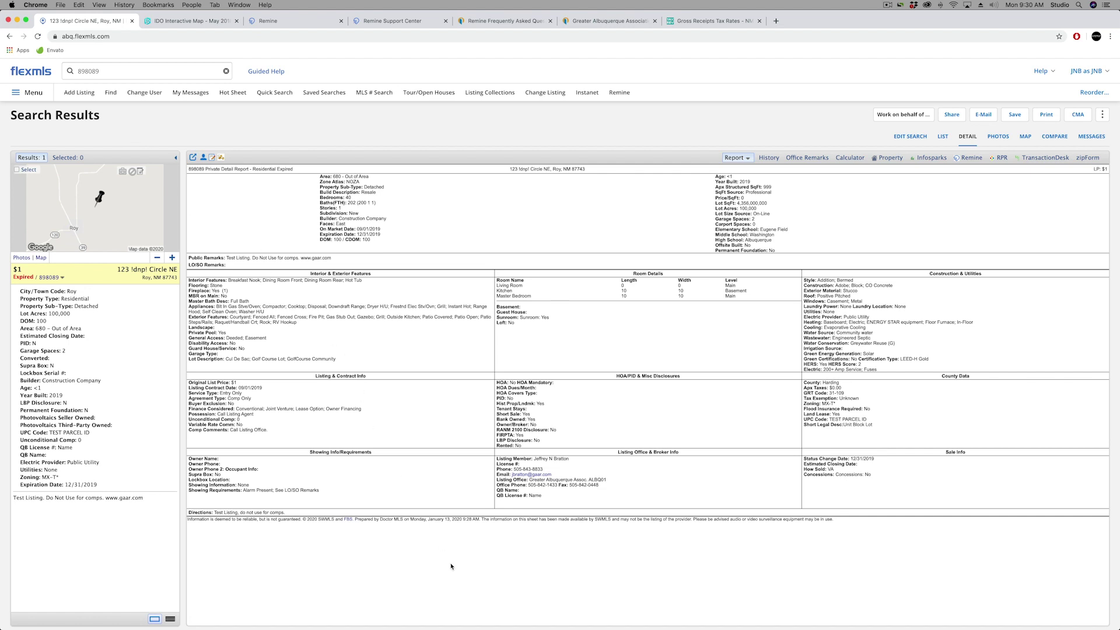
{"action": "left_click", "coordinate": [579, 22]}
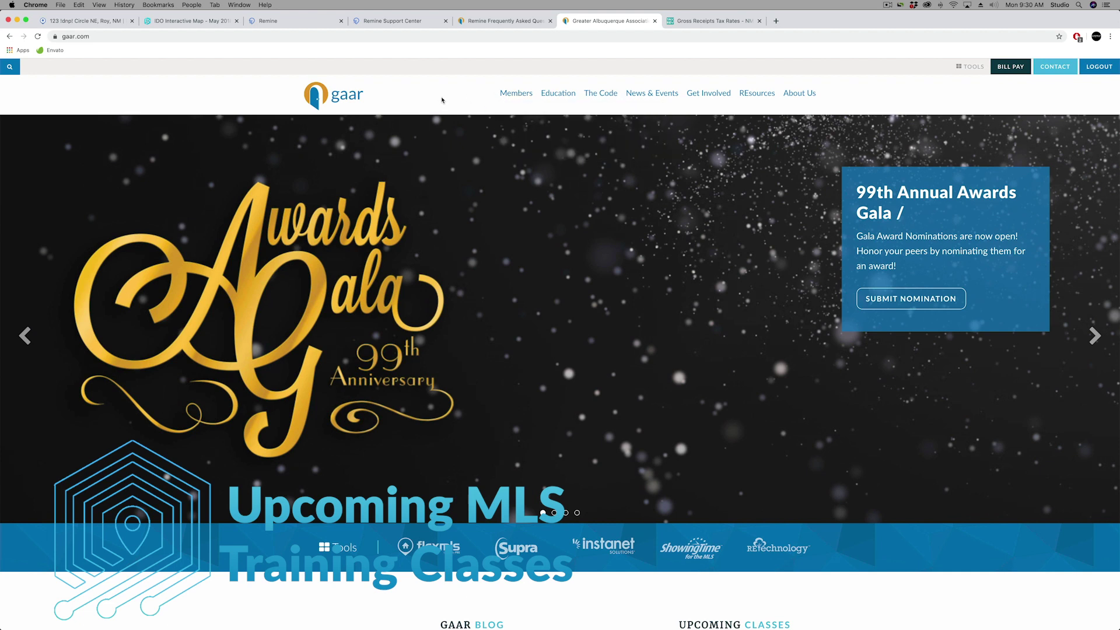
Open GAAR's Education Calendar and filter it to free classes
{"action": "mouse_move", "coordinate": [546, 95]}
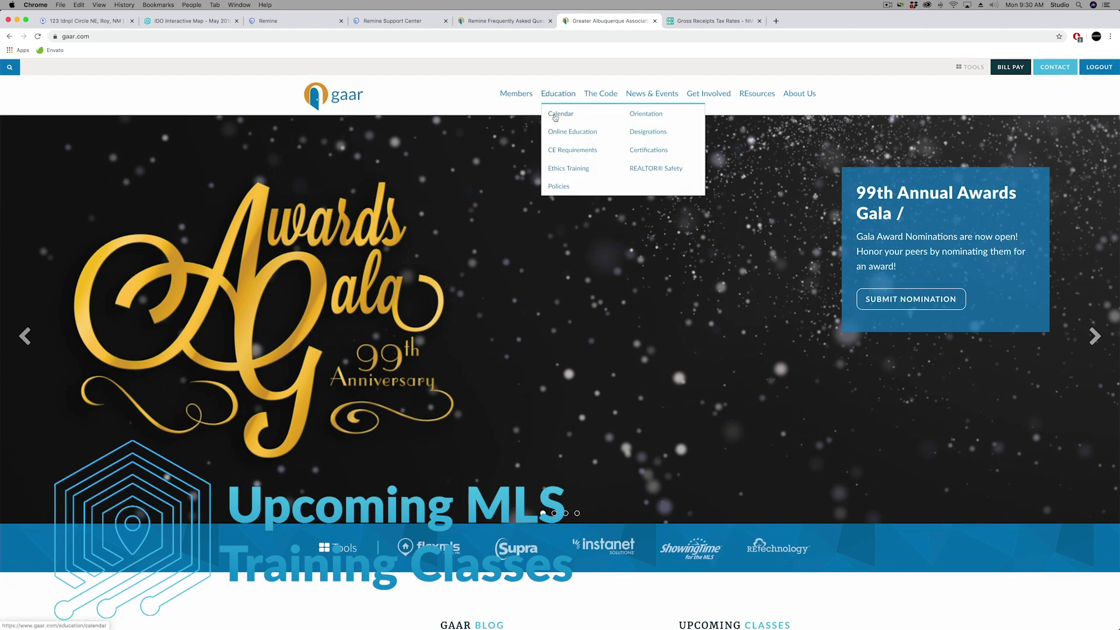
{"action": "left_click", "coordinate": [555, 117]}
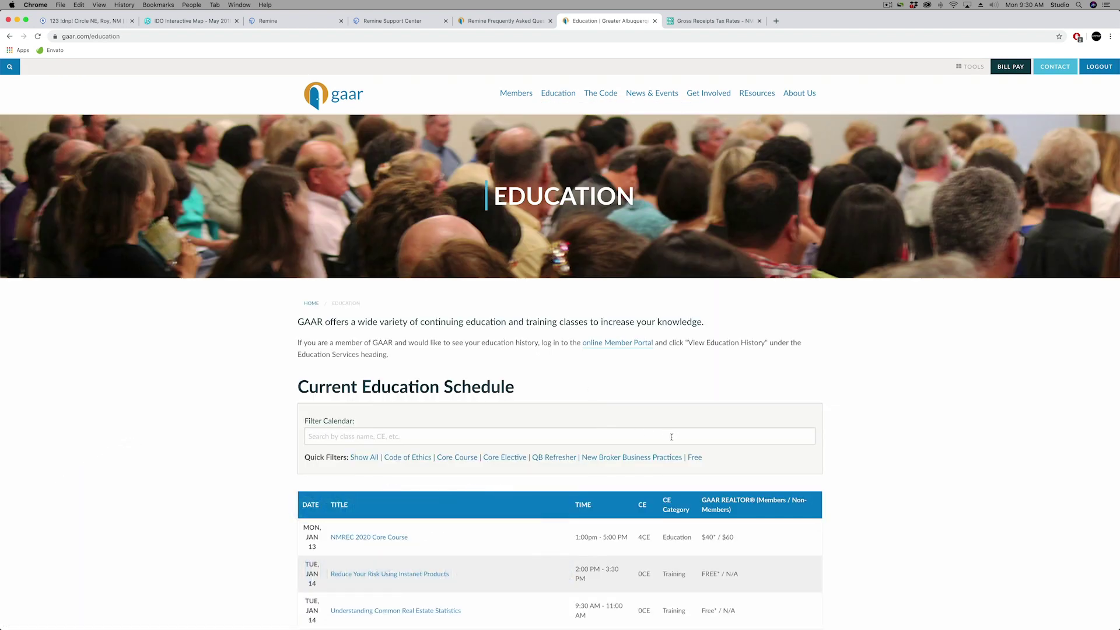
{"action": "left_click", "coordinate": [695, 457]}
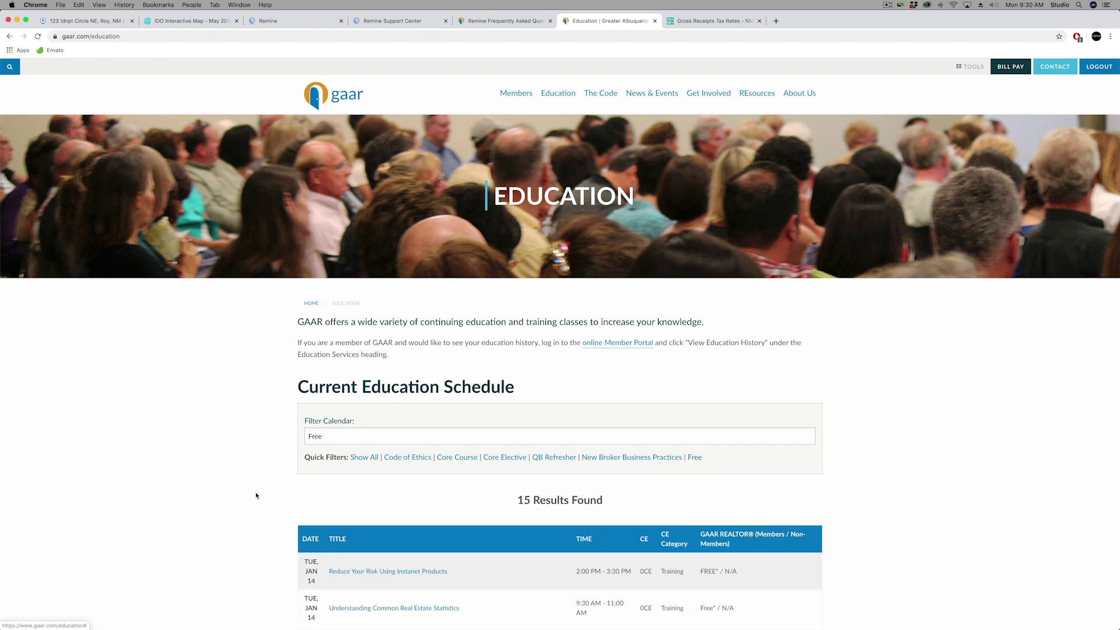
Browse the 15 free classes, then return to the flexmls listing 898089 report
{"action": "scroll", "coordinate": [254, 516], "scroll_direction": "down", "scroll_amount": 3}
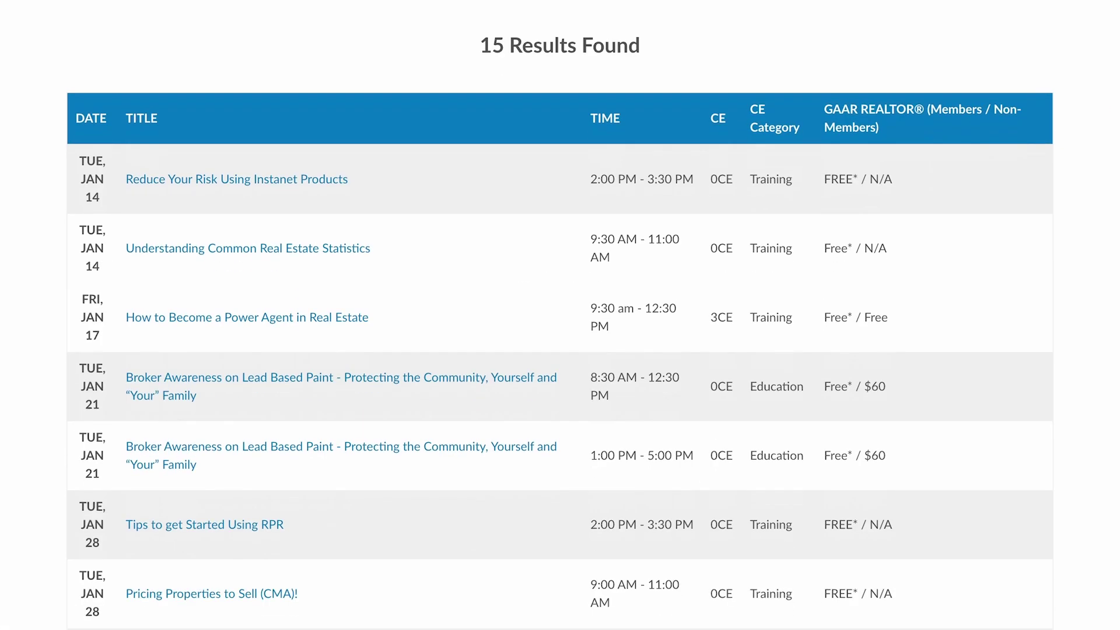
{"action": "scroll", "coordinate": [560, 350], "scroll_direction": "down", "scroll_amount": 5}
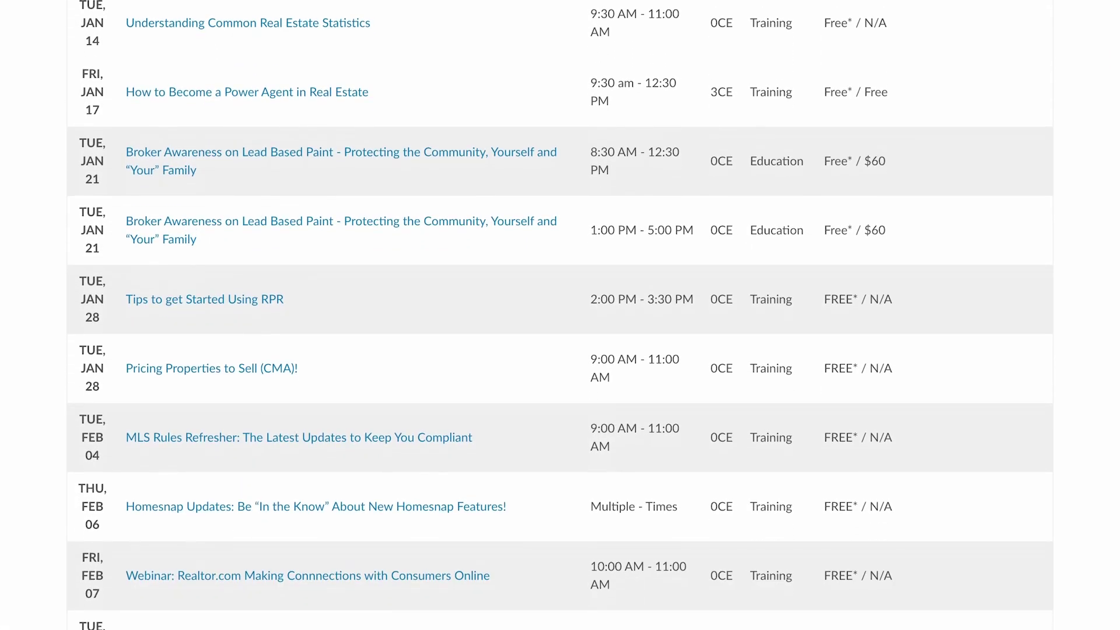
{"action": "scroll", "coordinate": [560, 350], "scroll_direction": "down", "scroll_amount": 3}
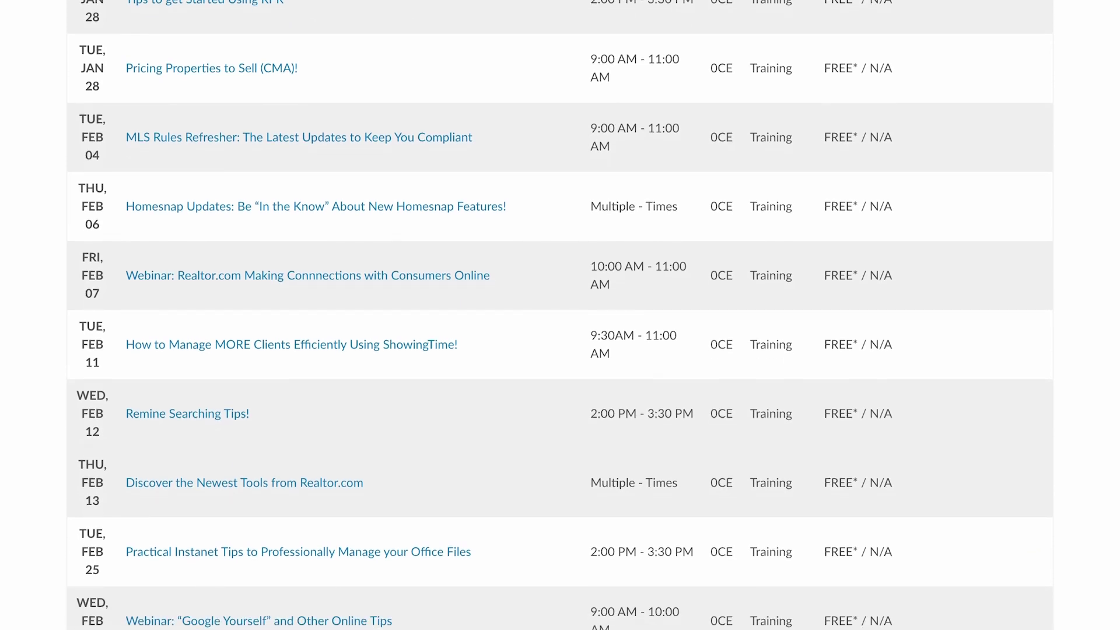
{"action": "scroll", "coordinate": [560, 350], "scroll_direction": "down", "scroll_amount": 2}
{"action": "scroll", "coordinate": [560, 349], "scroll_direction": "up", "scroll_amount": 1}
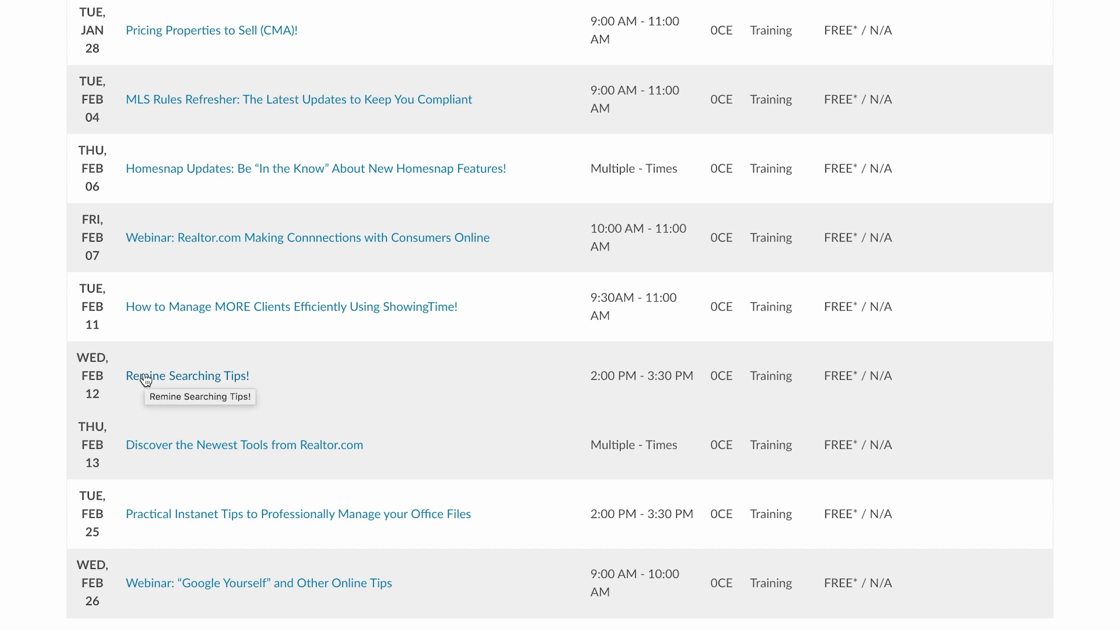
{"action": "scroll", "coordinate": [559, 315], "scroll_direction": "up", "scroll_amount": 1}
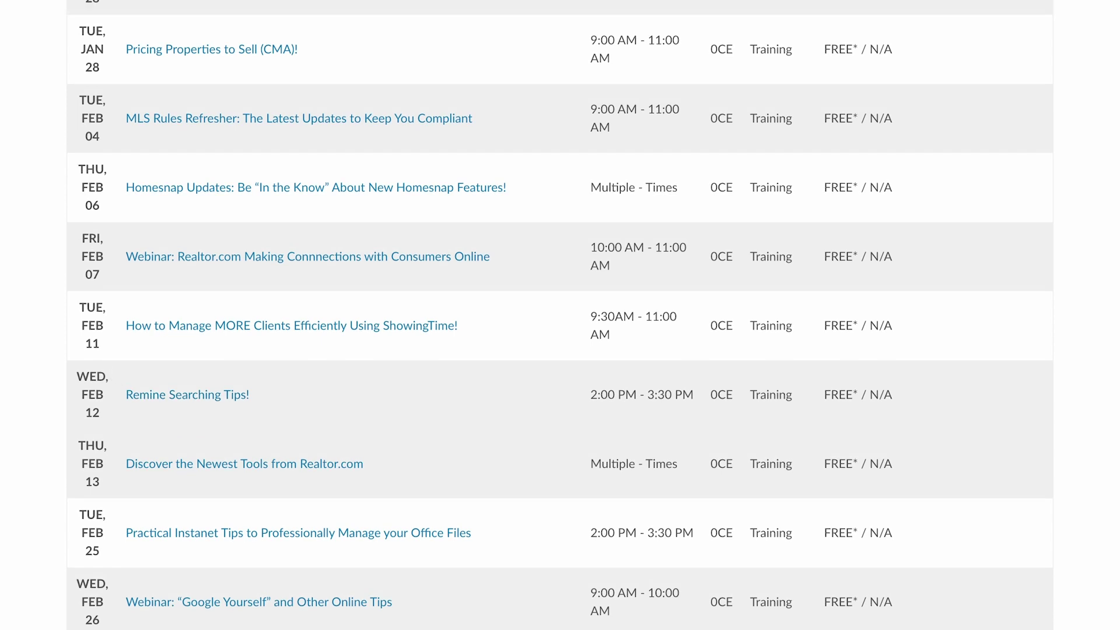
{"action": "scroll", "coordinate": [560, 315], "scroll_direction": "up", "scroll_amount": 1}
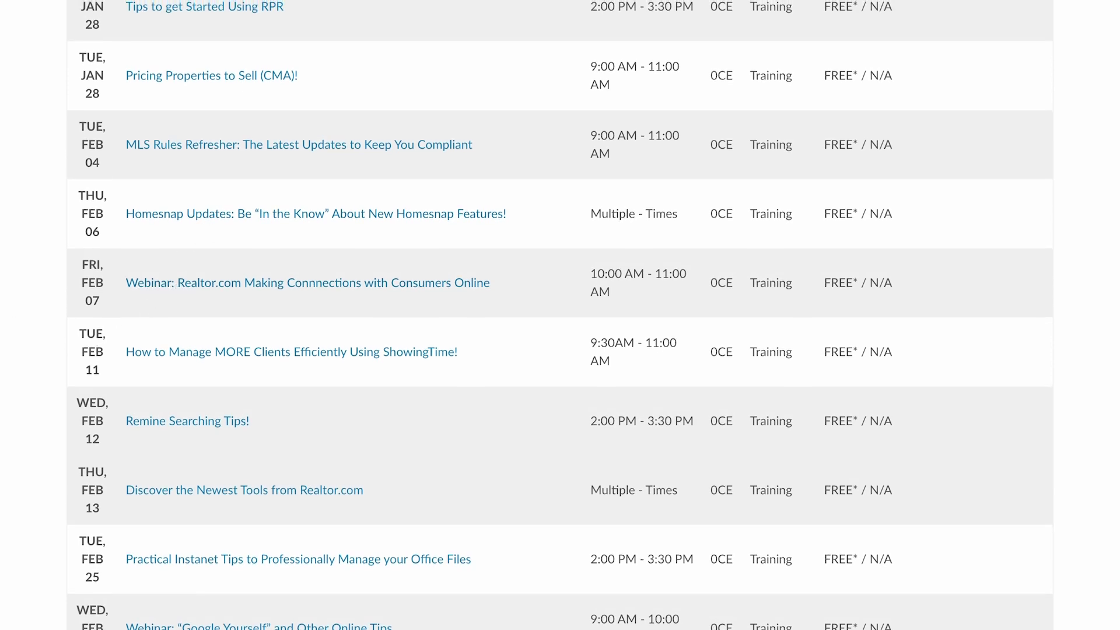
{"action": "scroll", "coordinate": [560, 315], "scroll_direction": "up", "scroll_amount": 3}
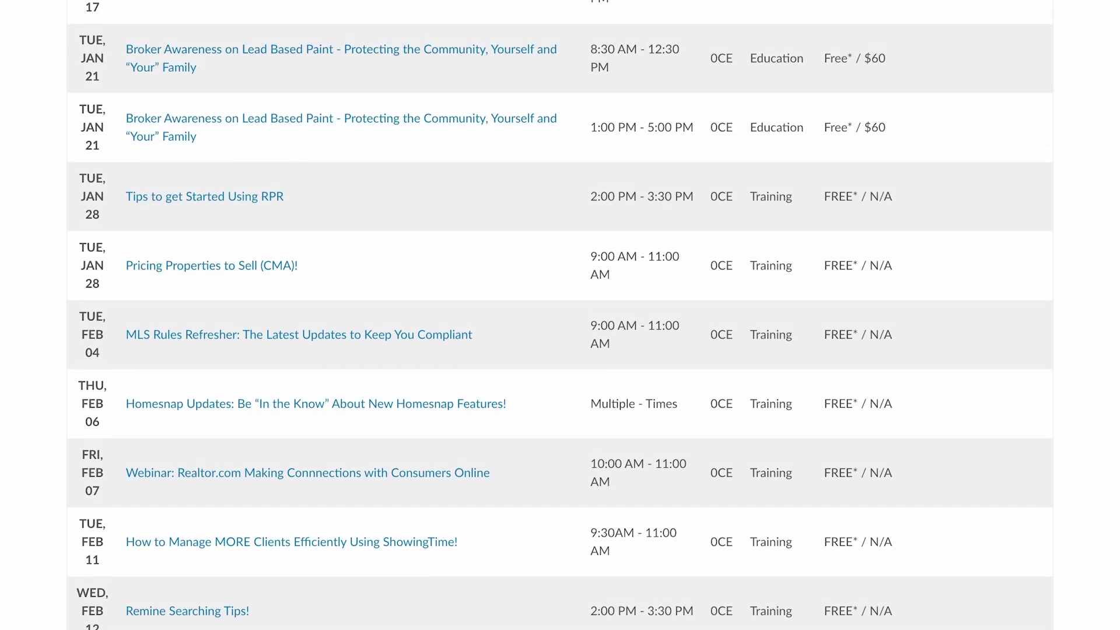
{"action": "scroll", "coordinate": [560, 315], "scroll_direction": "down", "scroll_amount": 8}
{"action": "scroll", "coordinate": [560, 315], "scroll_direction": "up", "scroll_amount": 10}
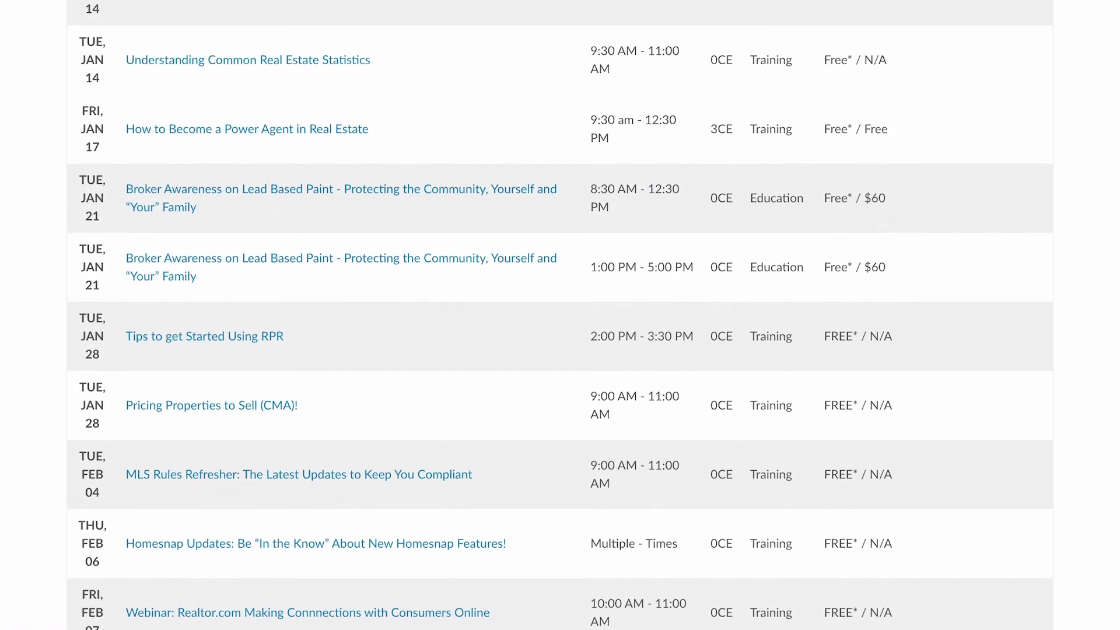
{"action": "scroll", "coordinate": [560, 315], "scroll_direction": "up", "scroll_amount": 1}
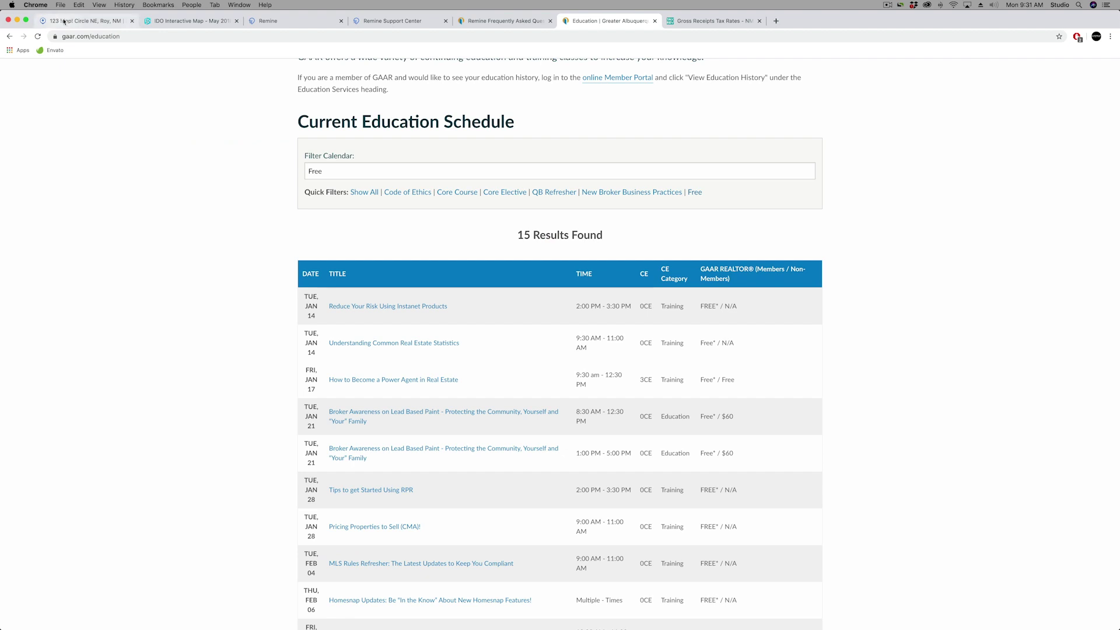
{"action": "left_click", "coordinate": [63, 25]}
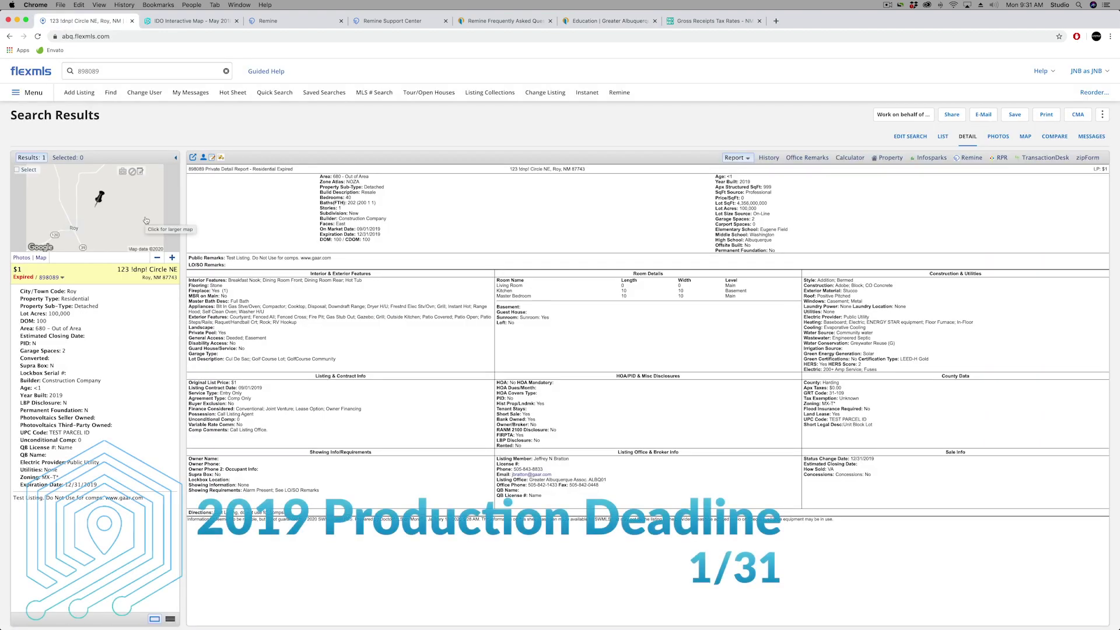
Return to the flexmls Home dashboard via the logo, showing the 24-hour Hot Sheet counts
{"action": "left_click", "coordinate": [23, 73]}
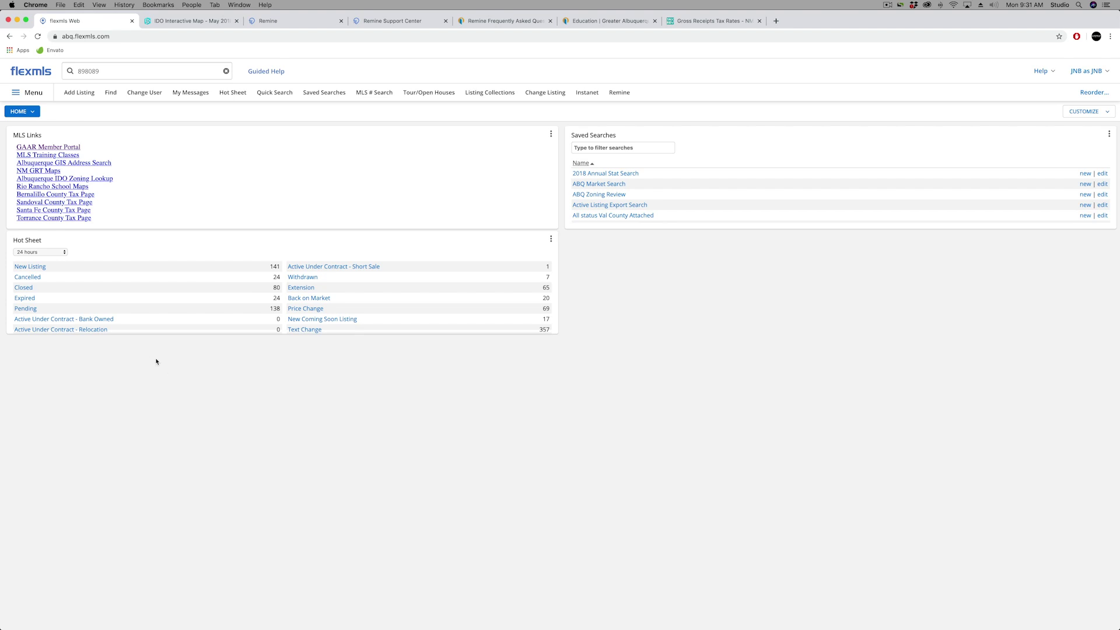
Find the member in Office & Member Search and load their listing options
{"action": "left_click", "coordinate": [36, 93]}
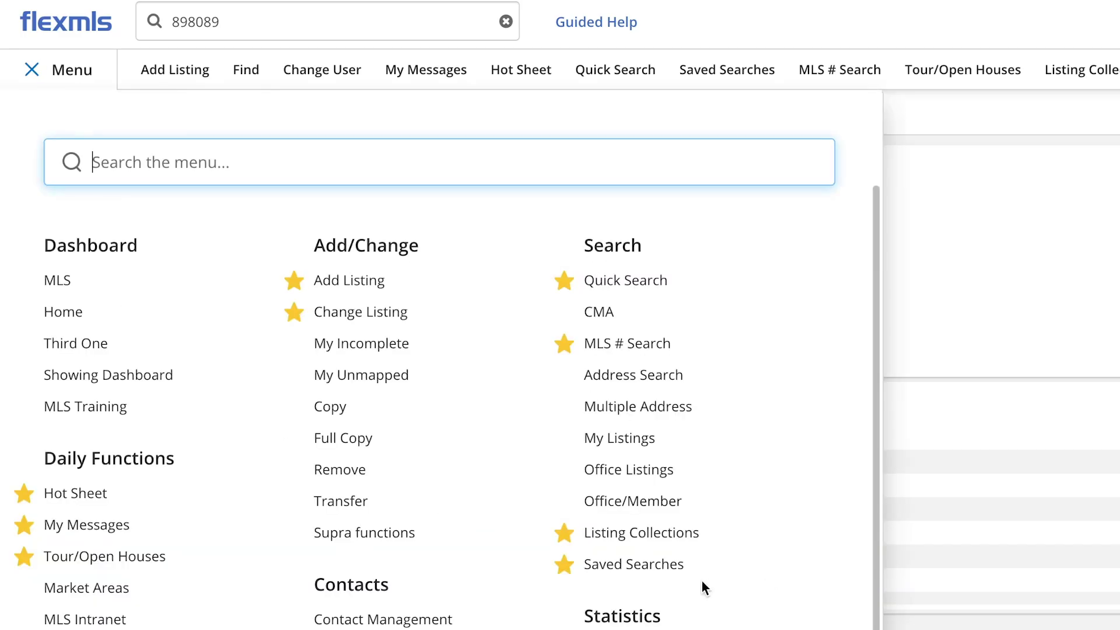
{"action": "left_click", "coordinate": [633, 505]}
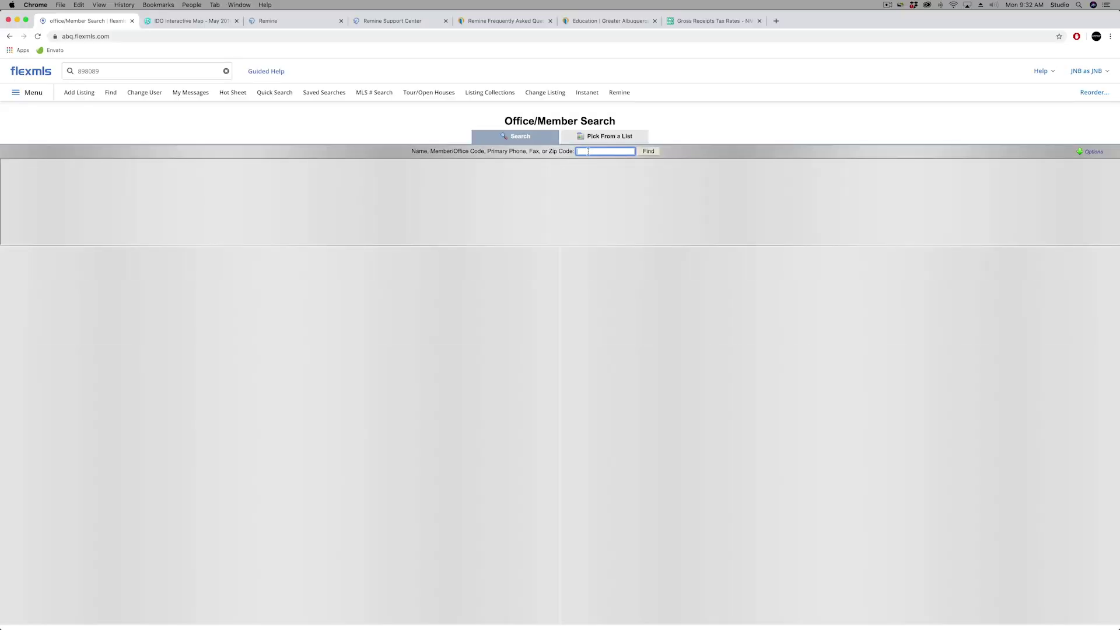
{"action": "left_click", "coordinate": [587, 151]}
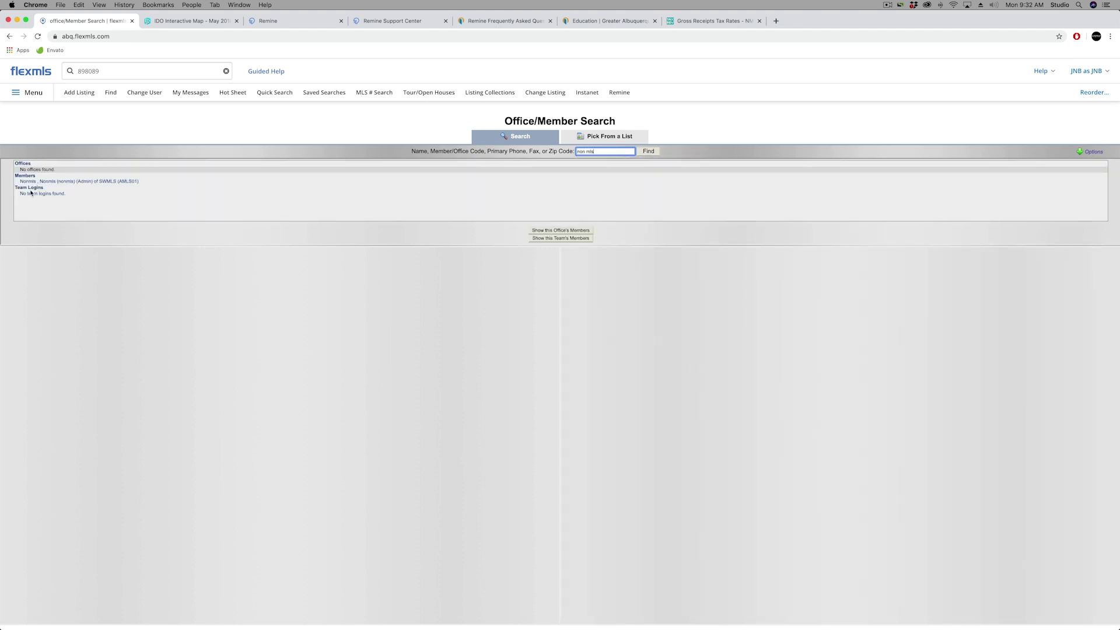
{"action": "left_click", "coordinate": [49, 182]}
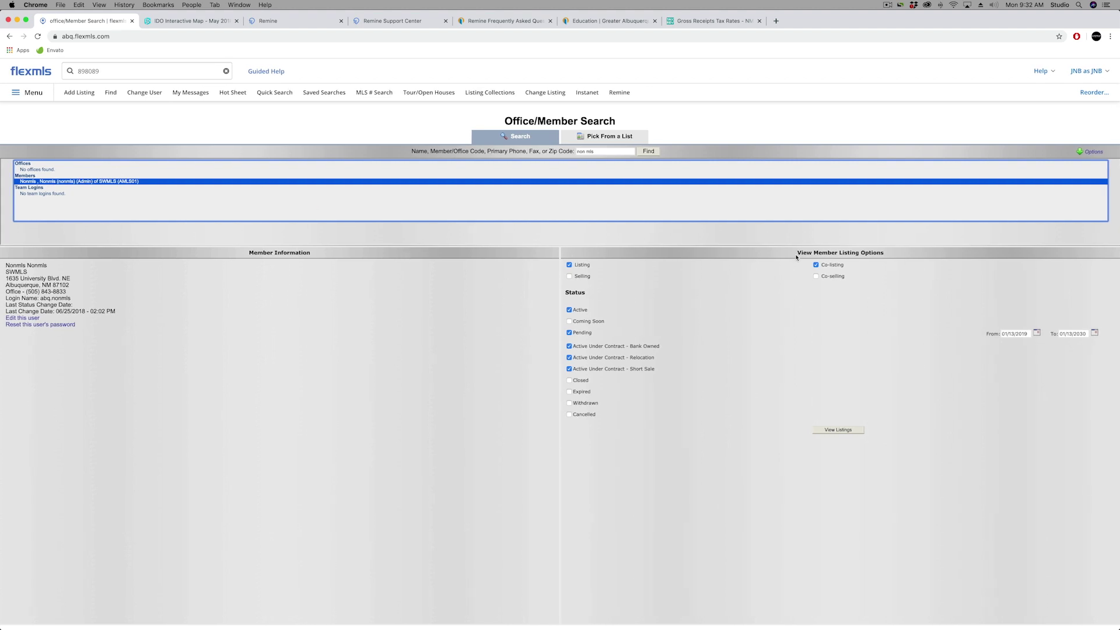
View the member's closed selling and co-selling listings dated 01/01/2019 through 12/31/2019
{"action": "left_click", "coordinate": [569, 276]}
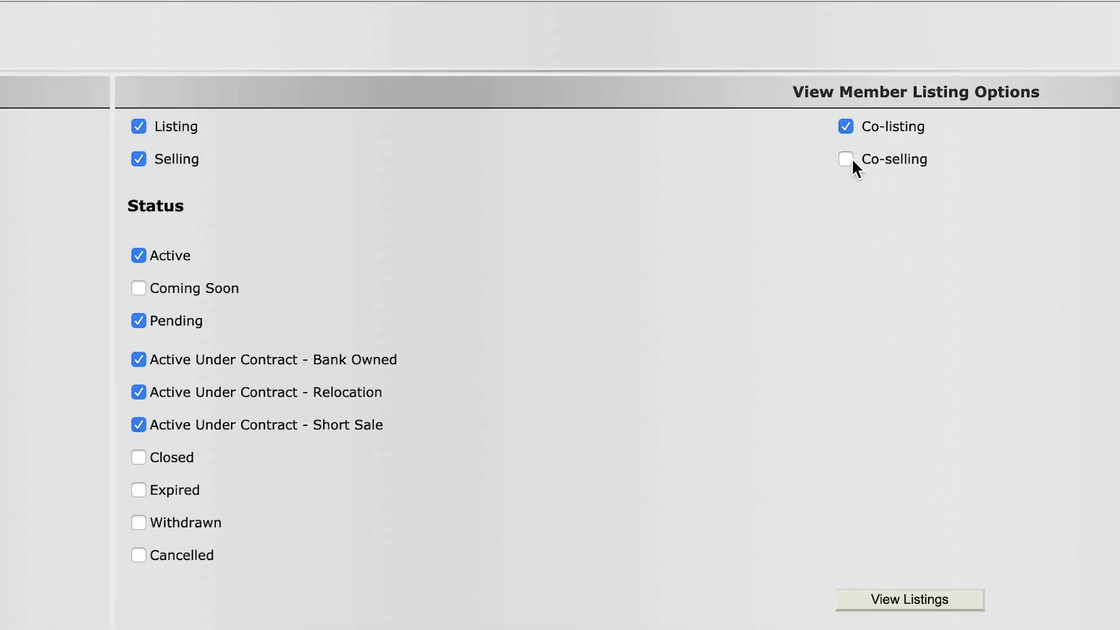
{"action": "left_click", "coordinate": [850, 160]}
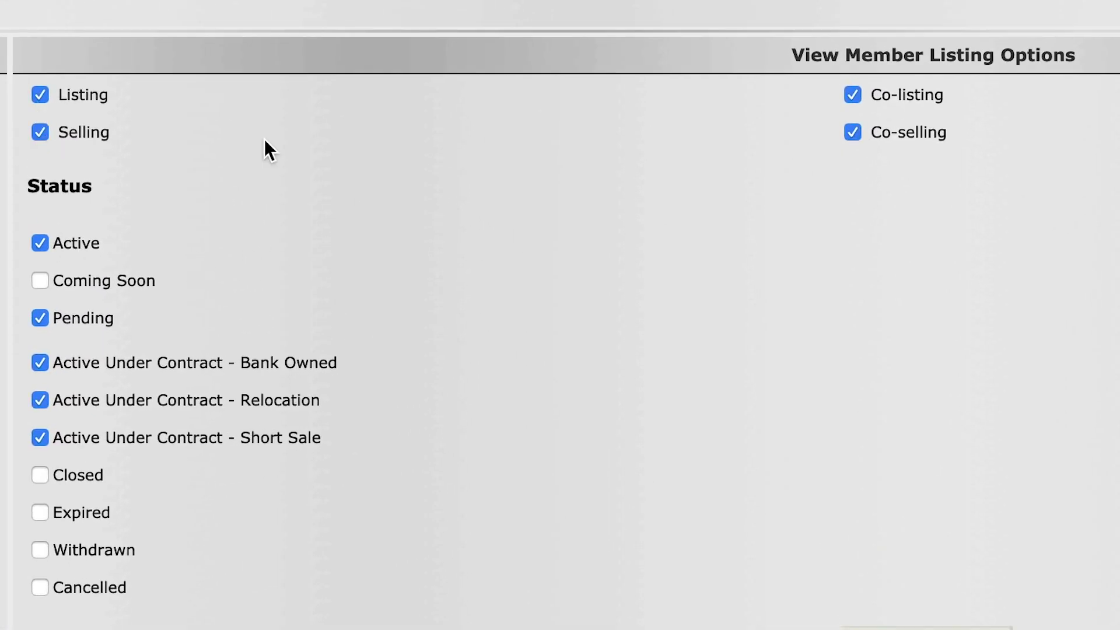
{"action": "left_click", "coordinate": [60, 246]}
{"action": "left_click", "coordinate": [40, 318]}
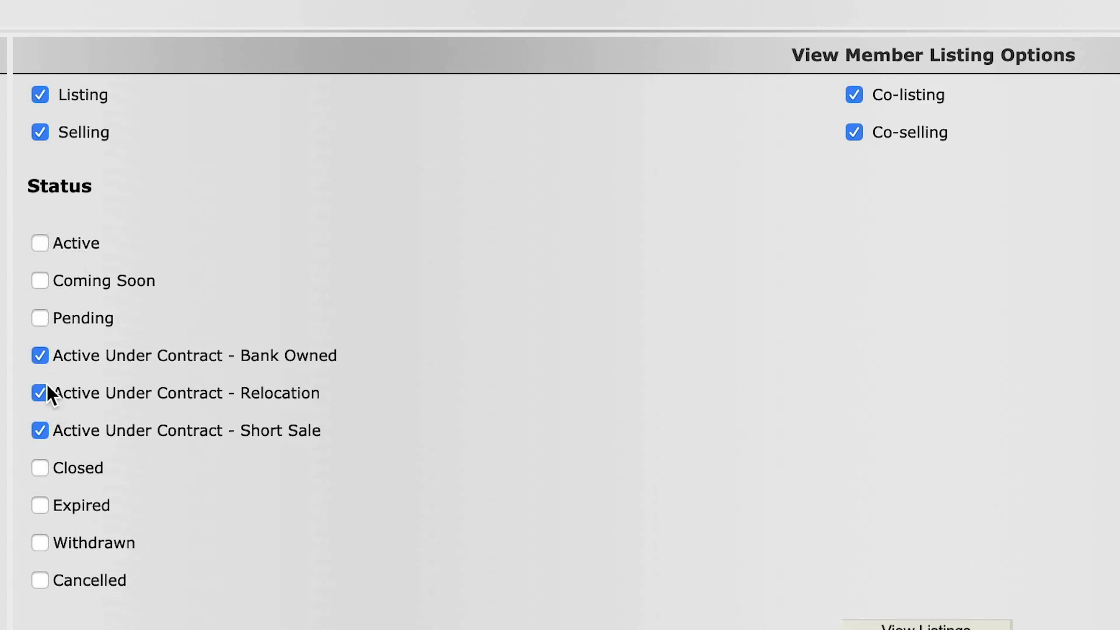
{"action": "left_click", "coordinate": [42, 467]}
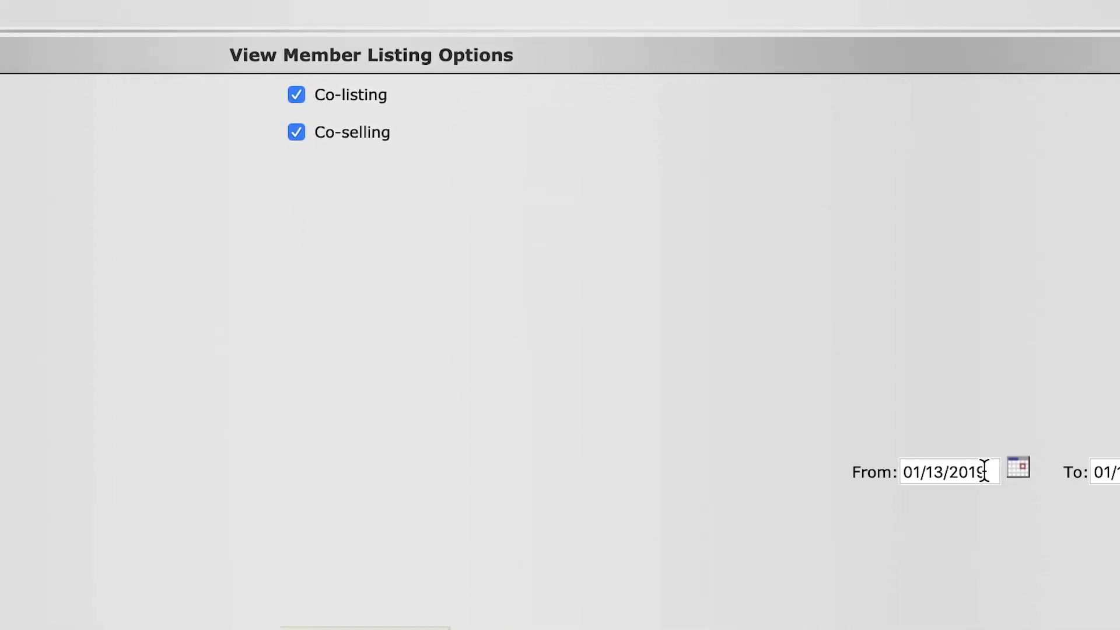
{"action": "triple_click", "coordinate": [984, 470]}
{"action": "type", "text": "0"}
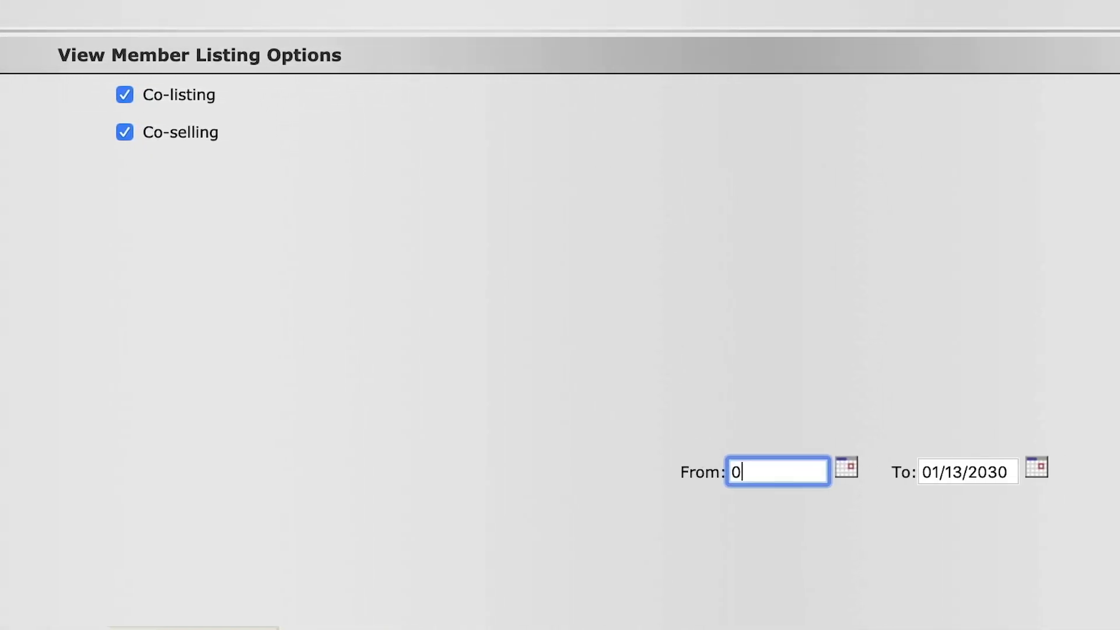
{"action": "type", "text": "1/01/2019"}
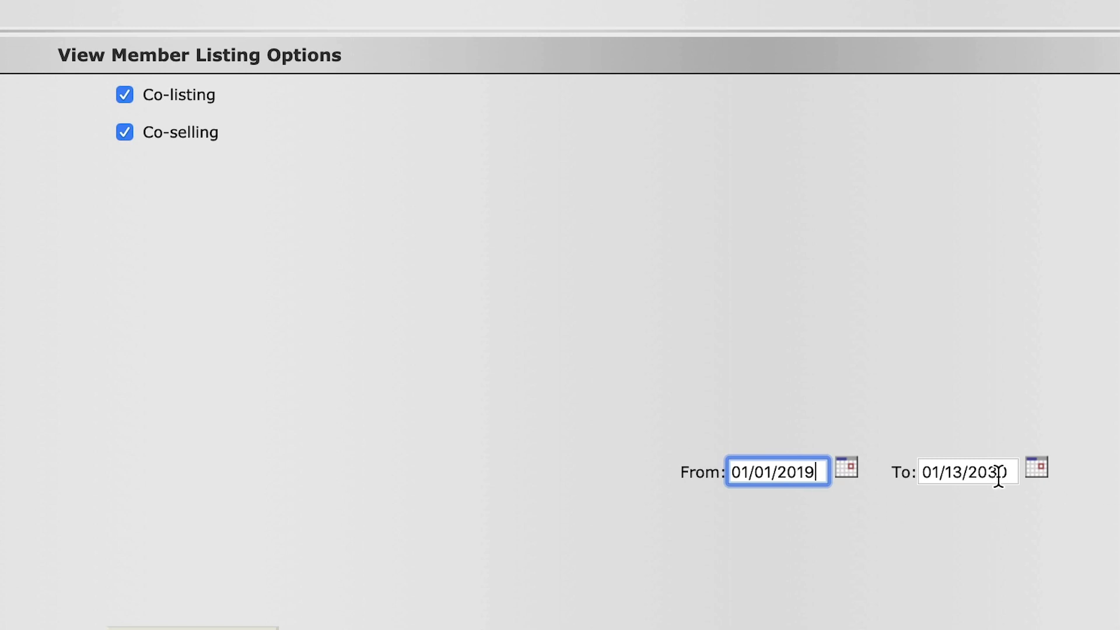
{"action": "left_click_drag", "start_coordinate": [1003, 470], "coordinate": [910, 471]}
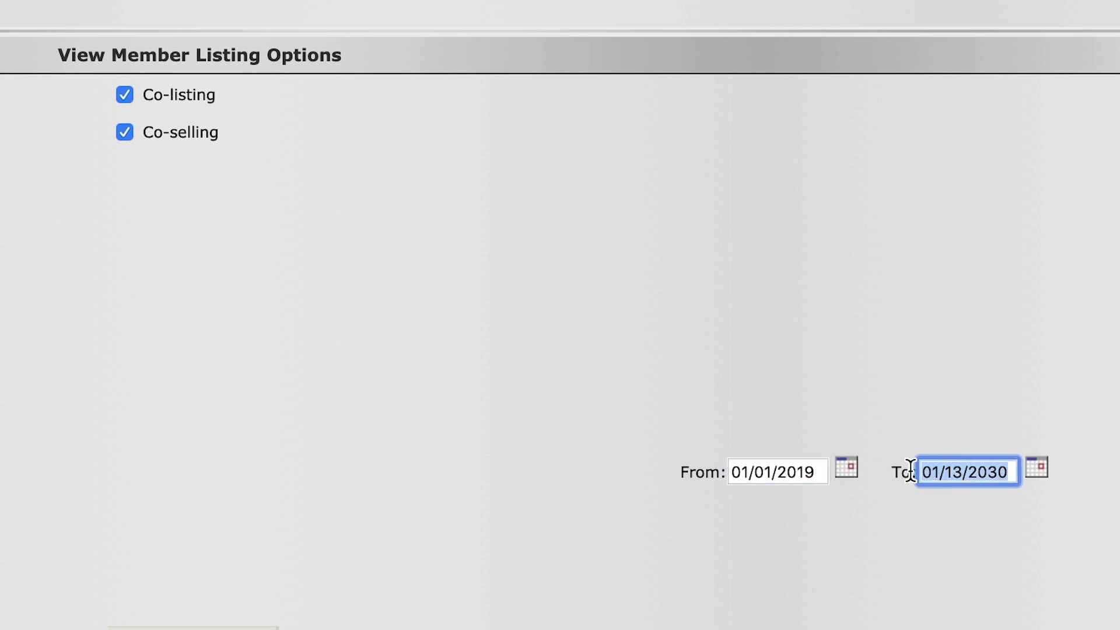
{"action": "type", "text": "12/3"}
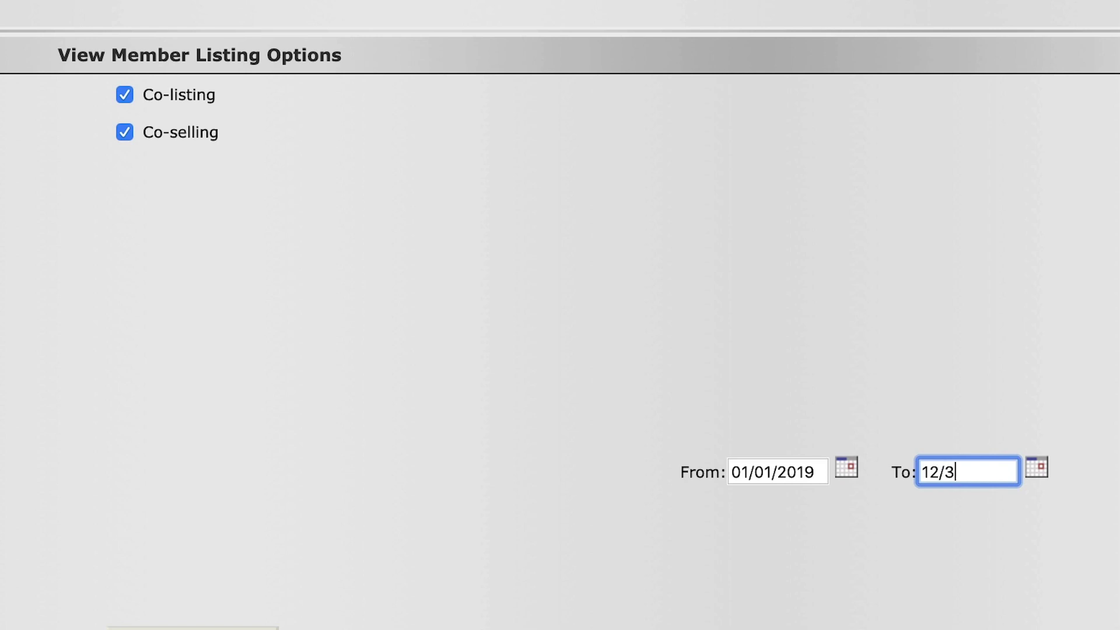
{"action": "type", "text": "1/2019"}
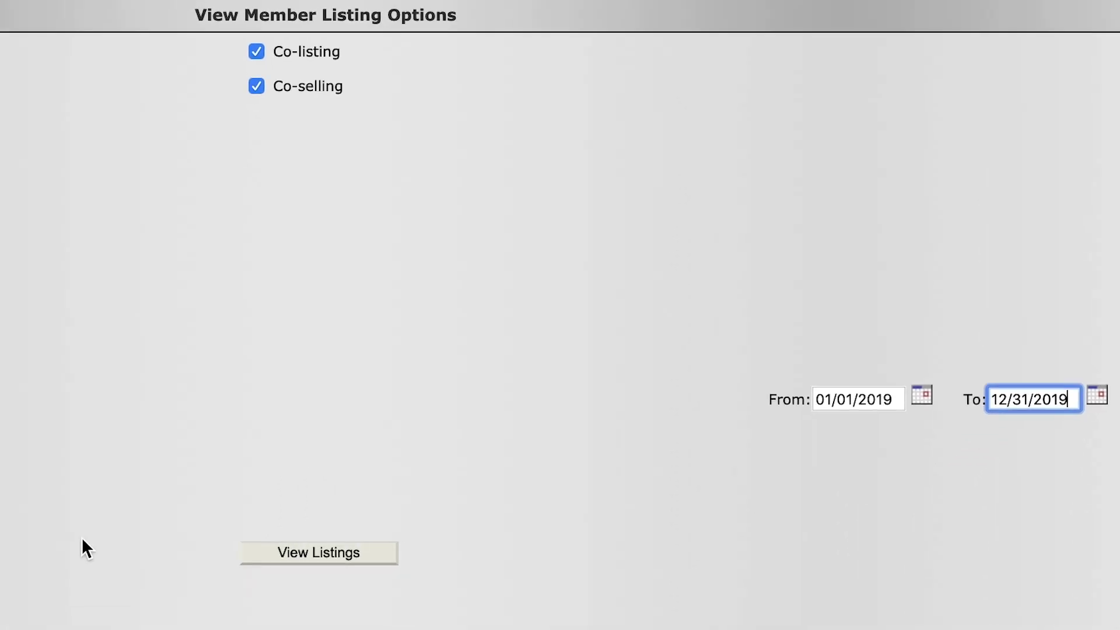
{"action": "left_click", "coordinate": [317, 555]}
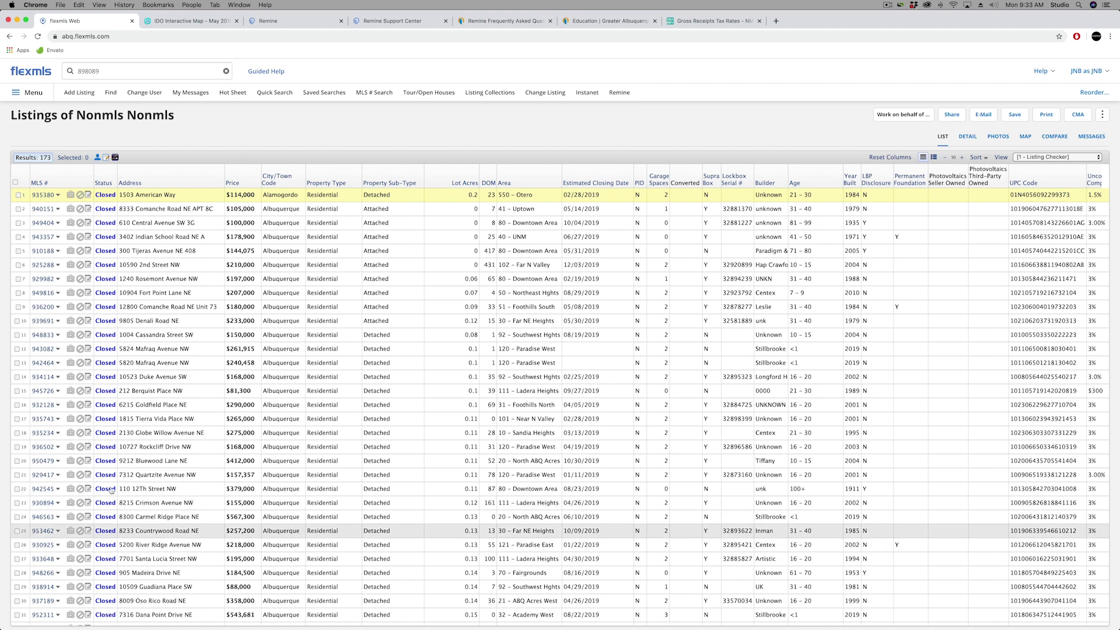
Open the Detail report for closed listing MLS 943357 at 3402 Indian School Road NE A
{"action": "left_click", "coordinate": [39, 238]}
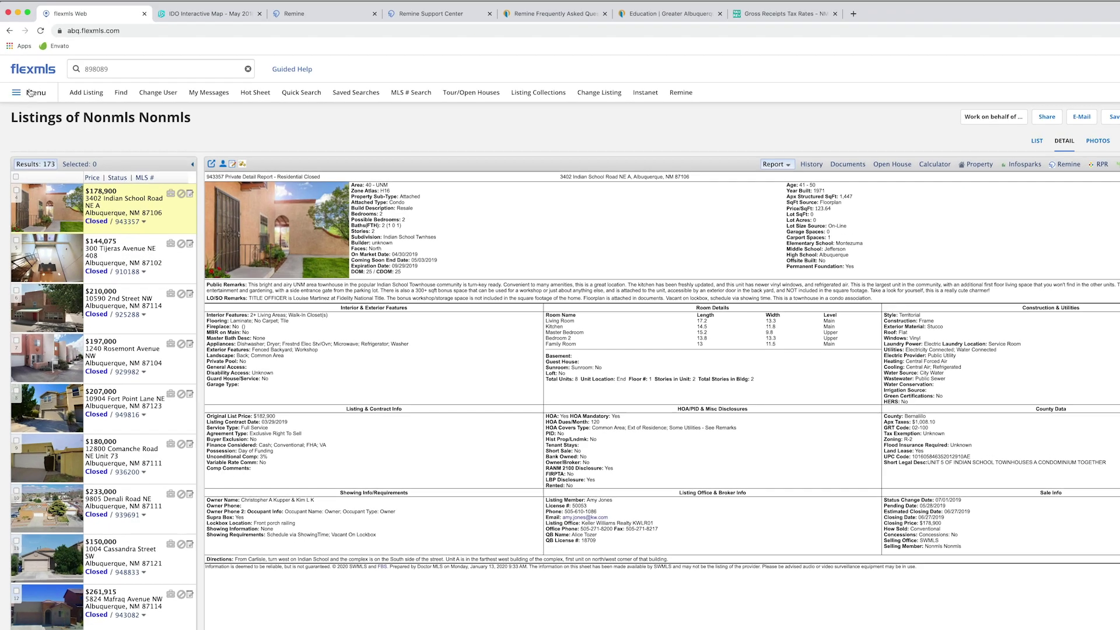
Browse the Statistics > Inventory & Production report list, then go home and switch to the GRT Rates page
{"action": "left_click", "coordinate": [31, 92]}
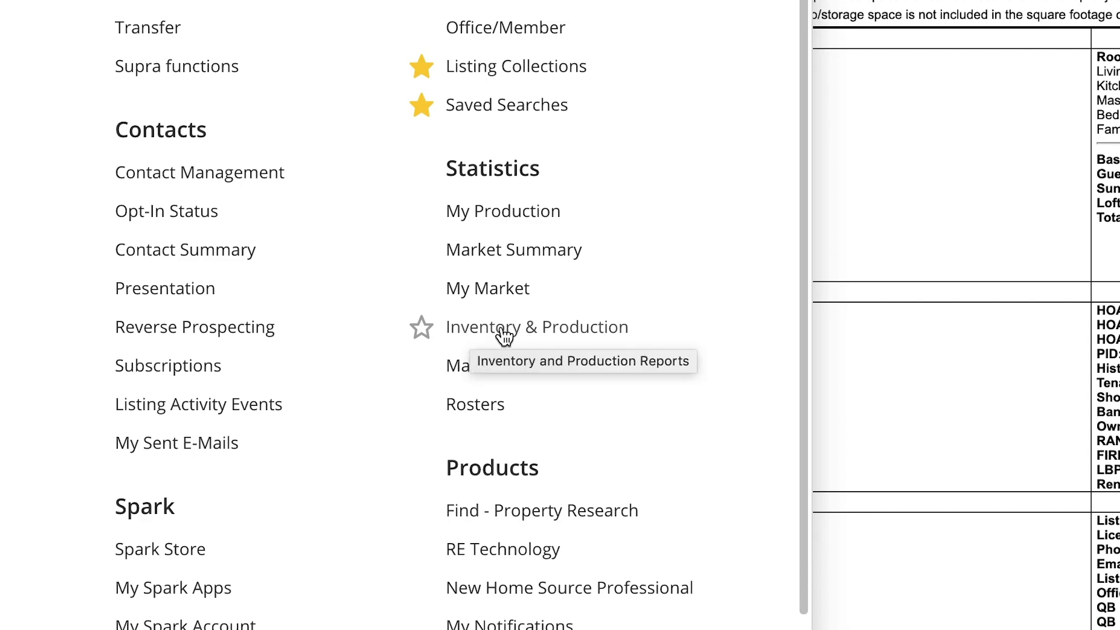
{"action": "left_click", "coordinate": [502, 336]}
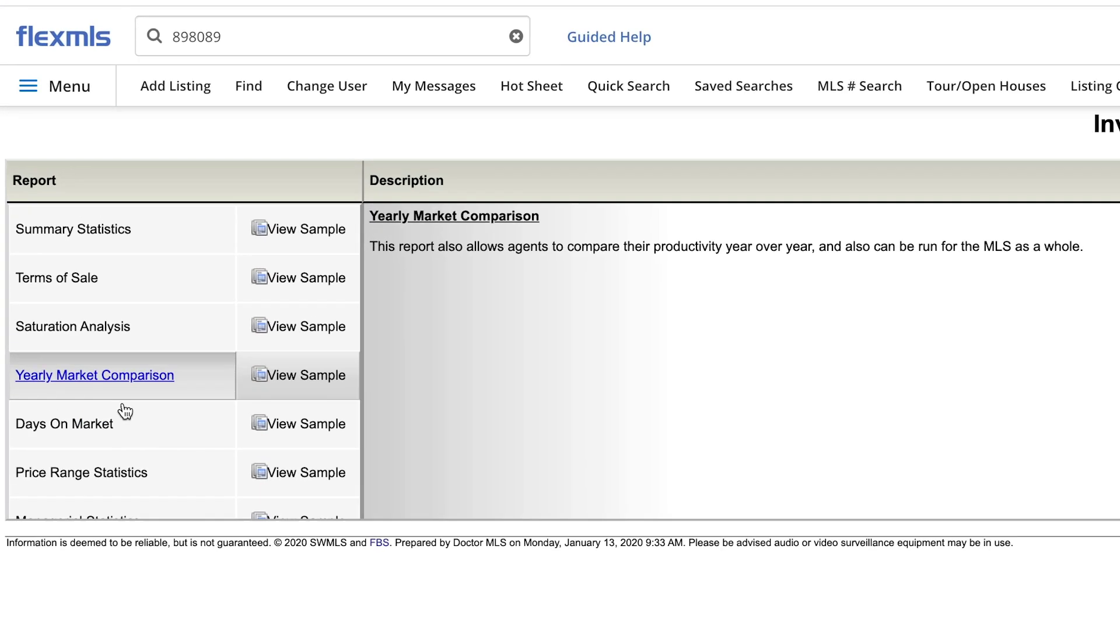
{"action": "scroll", "coordinate": [125, 411], "scroll_direction": "down", "scroll_amount": 5}
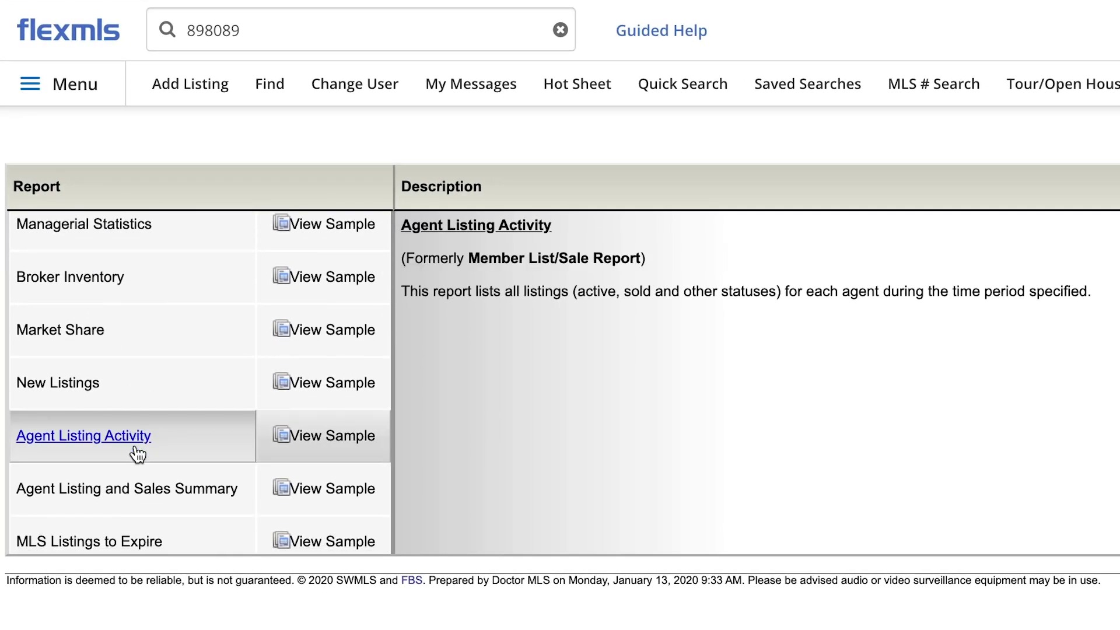
{"action": "scroll", "coordinate": [83, 494], "scroll_direction": "up", "scroll_amount": 1}
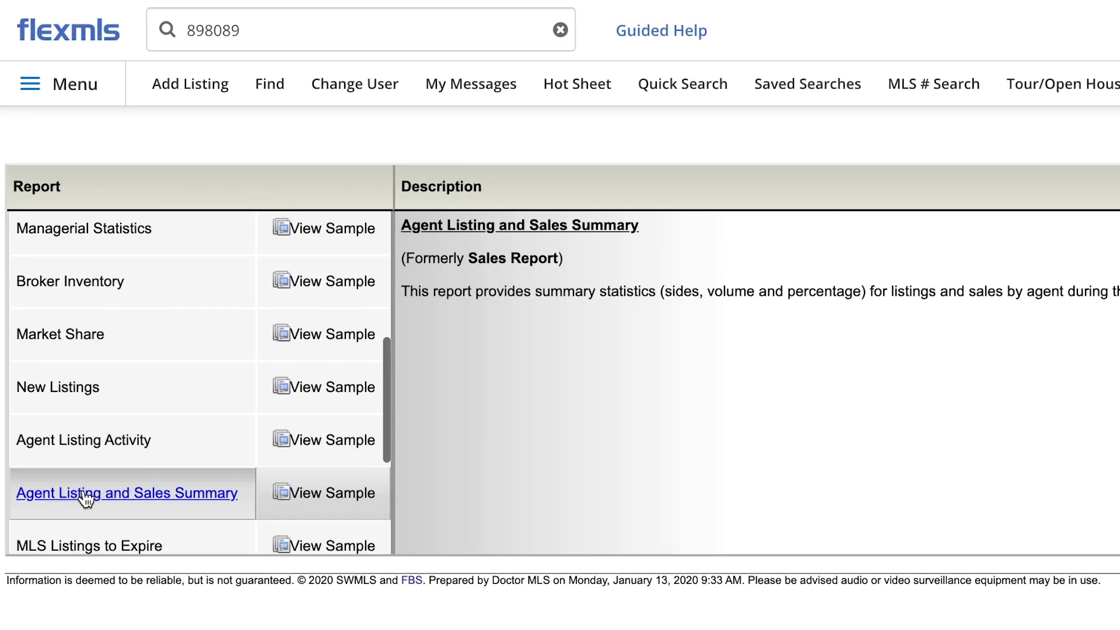
{"action": "scroll", "coordinate": [85, 499], "scroll_direction": "up", "scroll_amount": 3}
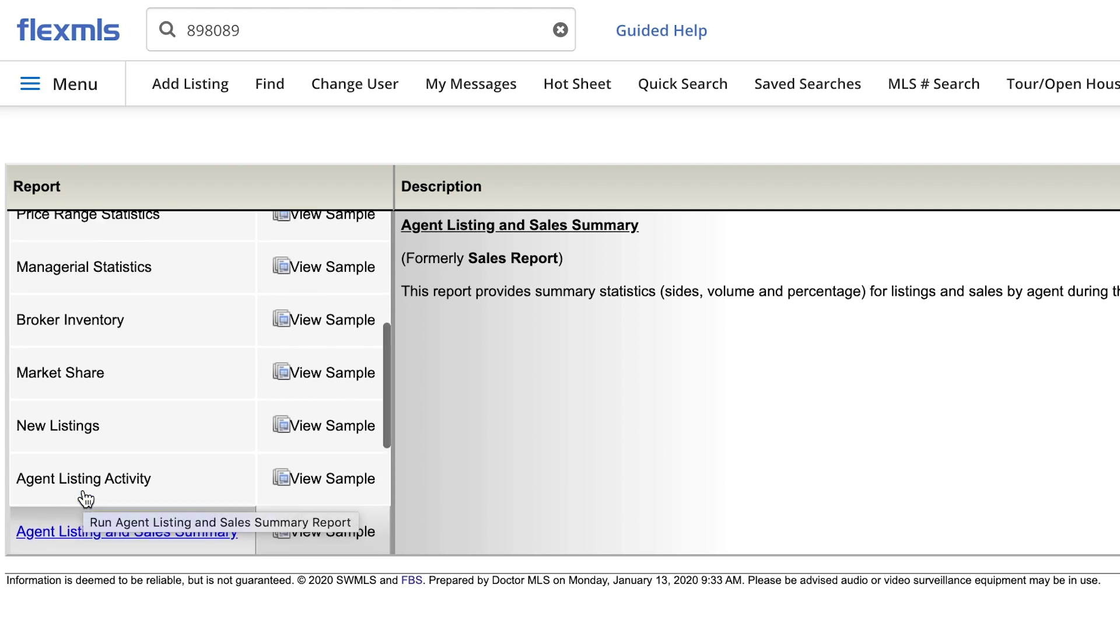
{"action": "scroll", "coordinate": [86, 499], "scroll_direction": "up", "scroll_amount": 3}
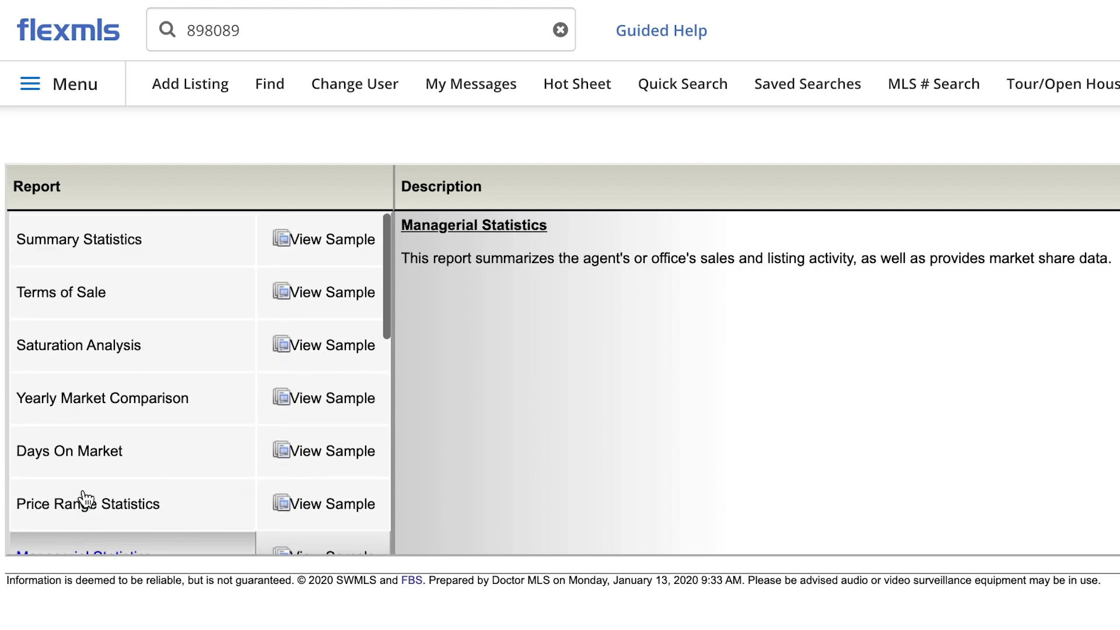
{"action": "scroll", "coordinate": [85, 498], "scroll_direction": "down", "scroll_amount": 3}
{"action": "scroll", "coordinate": [86, 499], "scroll_direction": "down", "scroll_amount": 3}
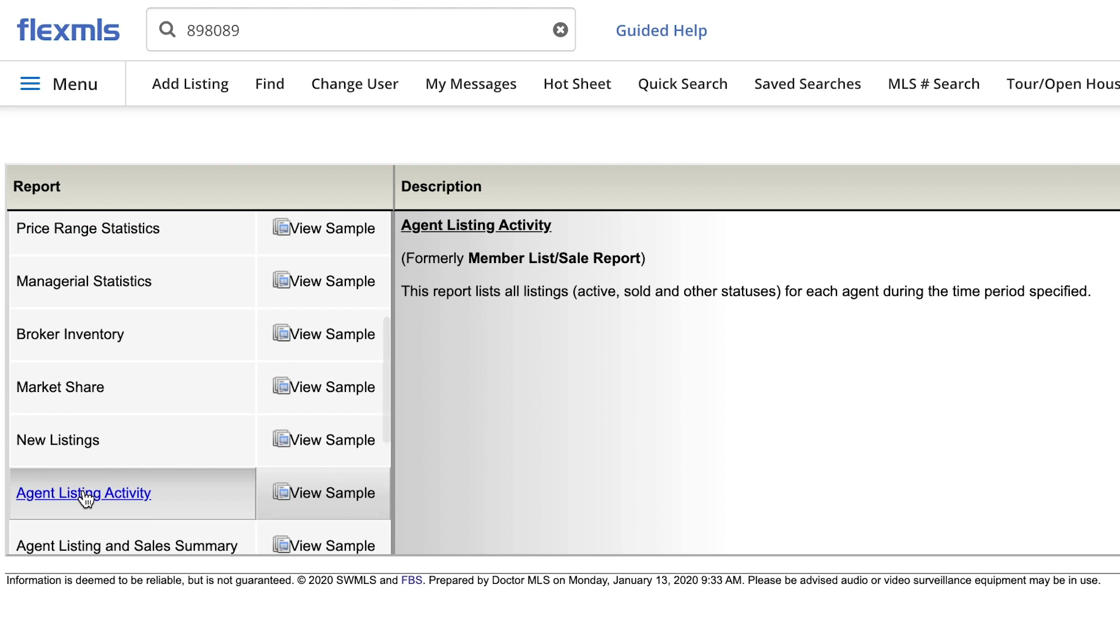
{"action": "scroll", "coordinate": [90, 534], "scroll_direction": "down", "scroll_amount": 1}
{"action": "scroll", "coordinate": [92, 542], "scroll_direction": "down", "scroll_amount": 4}
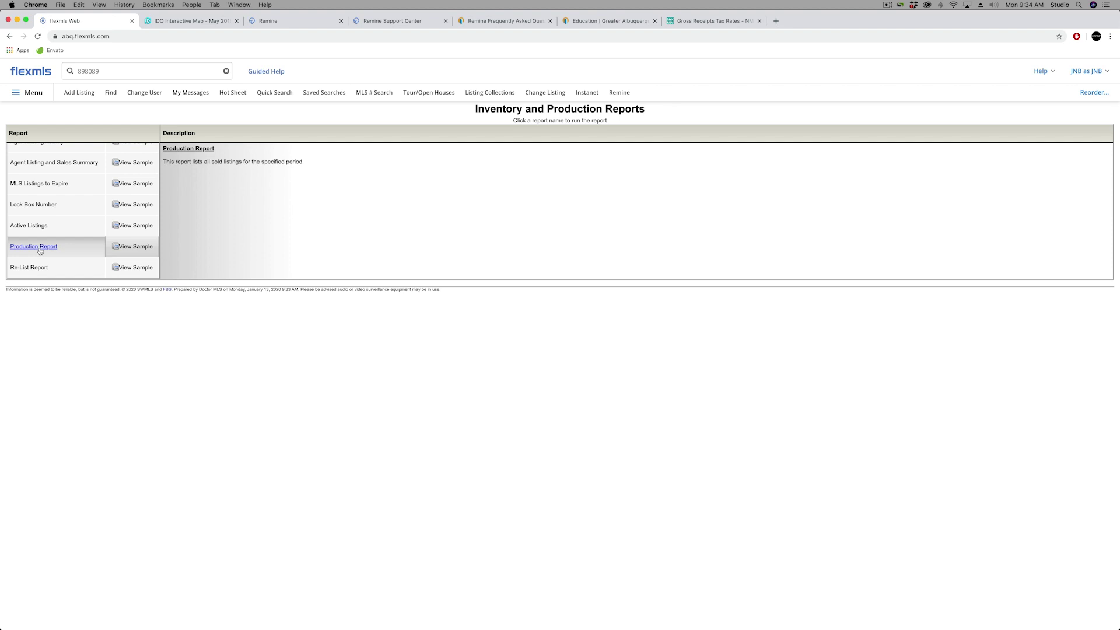
{"action": "left_click", "coordinate": [30, 74]}
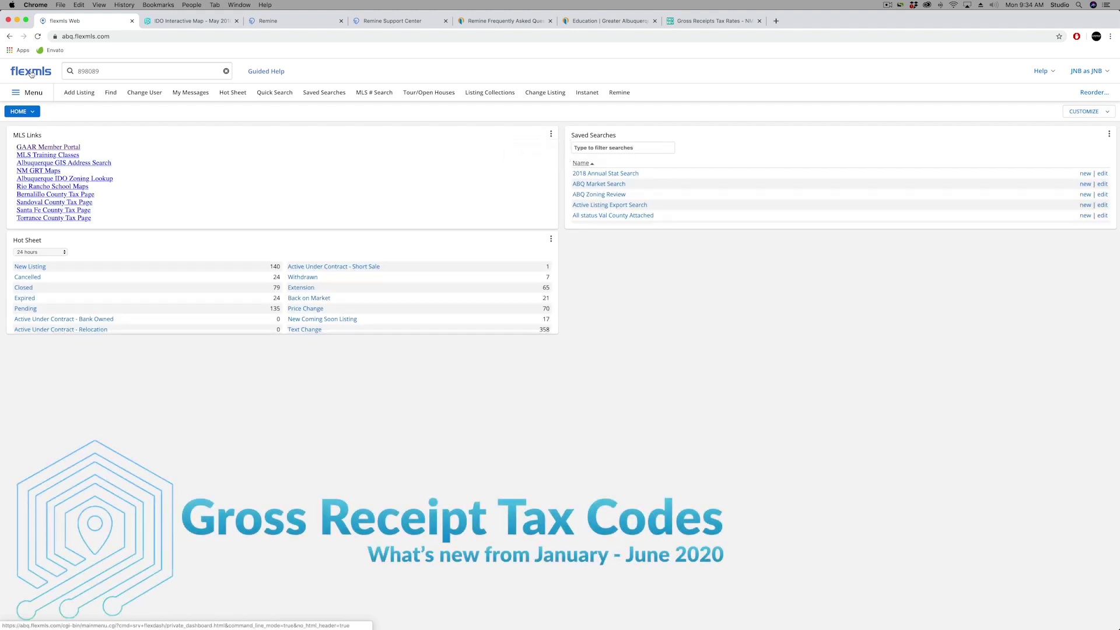
{"action": "left_click", "coordinate": [686, 21]}
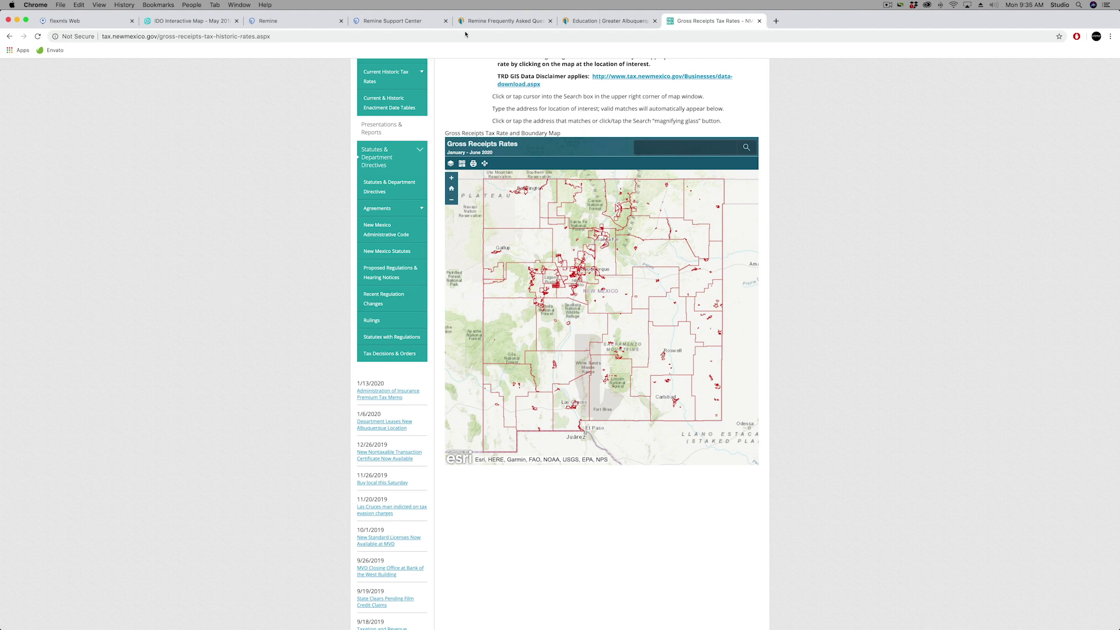
Load the GAAR website by entering 'gaar' in the address bar and scroll its home page
{"action": "left_click", "coordinate": [315, 37]}
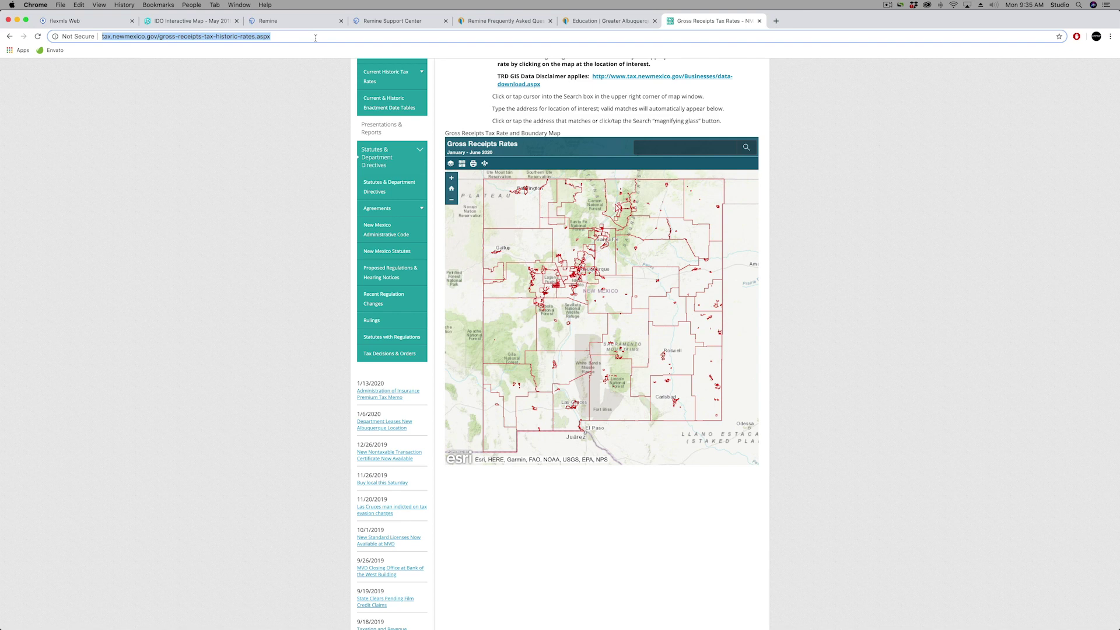
{"action": "type", "text": "gaar.com"}
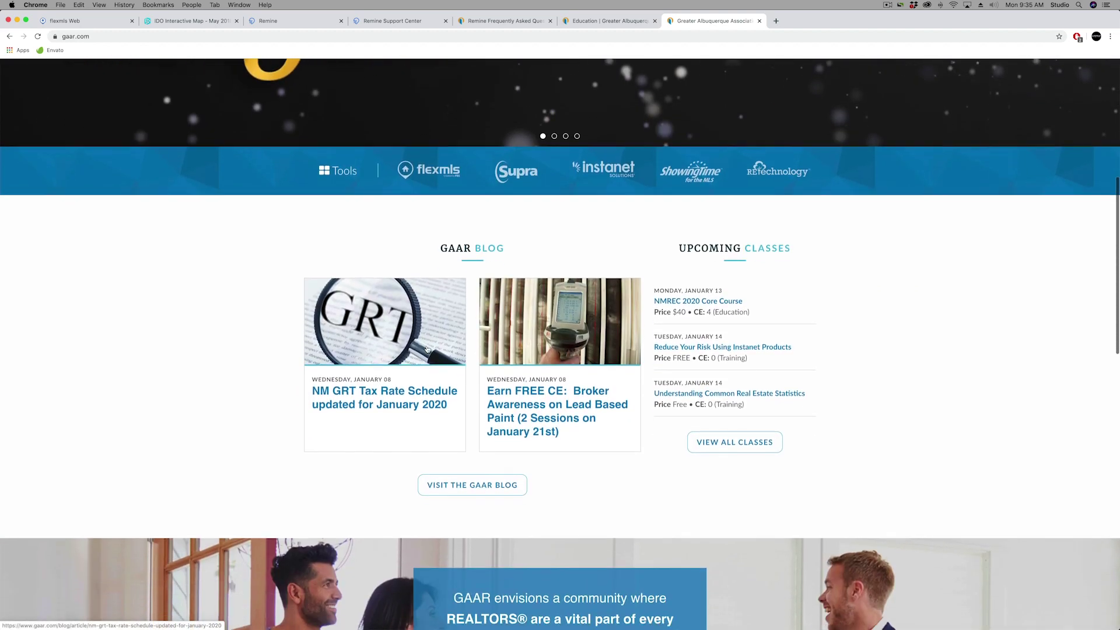
Read GAAR's January 2020 NM GRT Tax Rate Schedule article, then return to the flexmls Web dashboard
{"action": "left_click", "coordinate": [366, 400]}
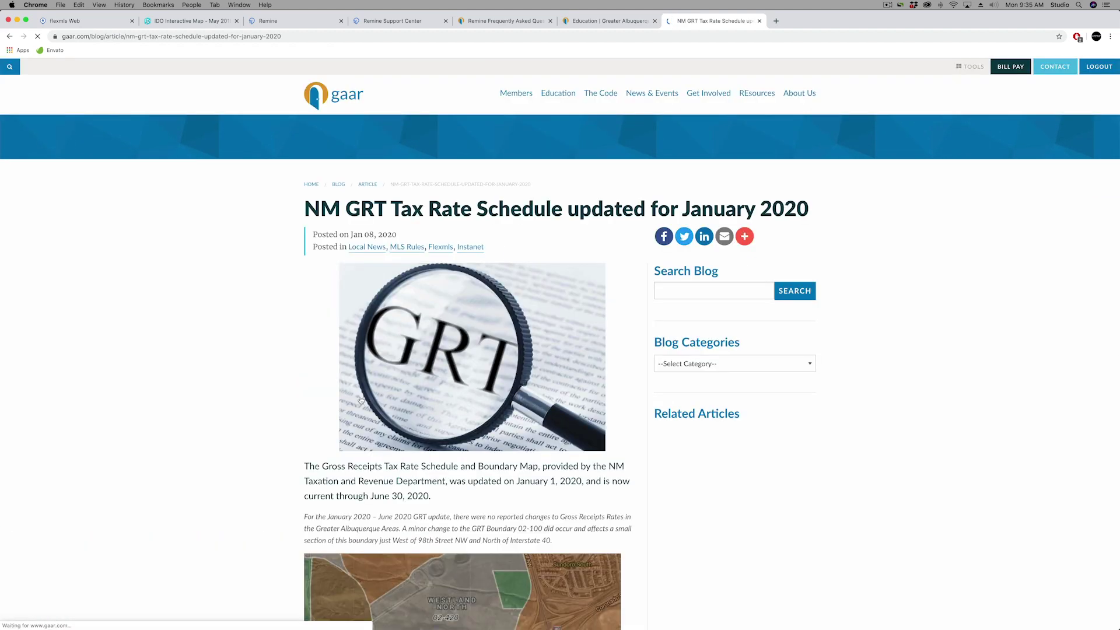
{"action": "scroll", "coordinate": [225, 455], "scroll_direction": "down", "scroll_amount": 5}
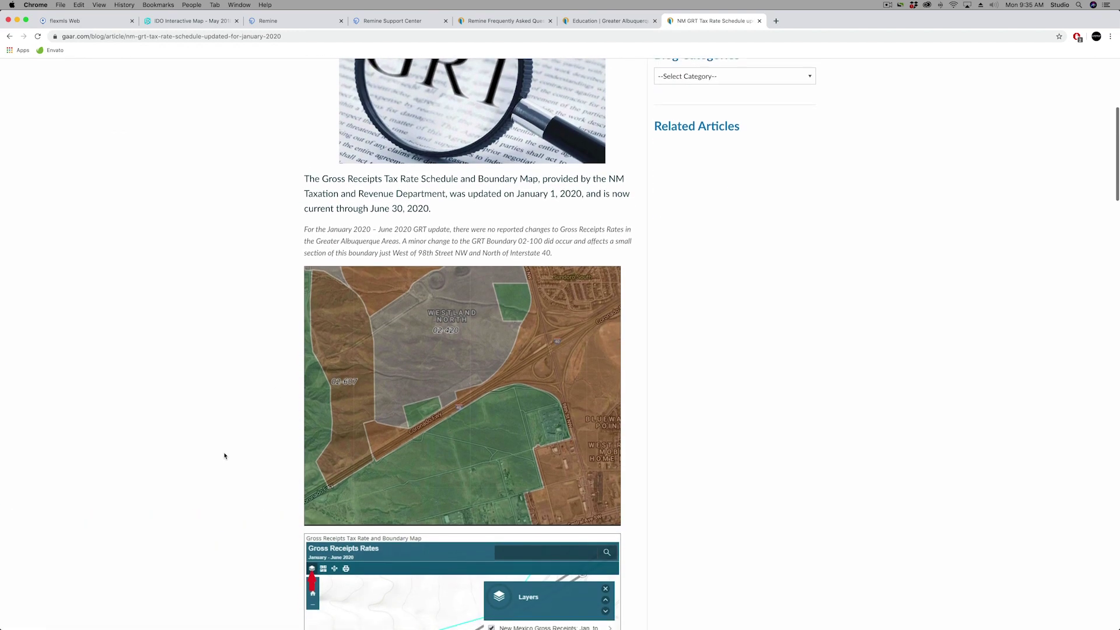
{"action": "scroll", "coordinate": [223, 452], "scroll_direction": "down", "scroll_amount": 5}
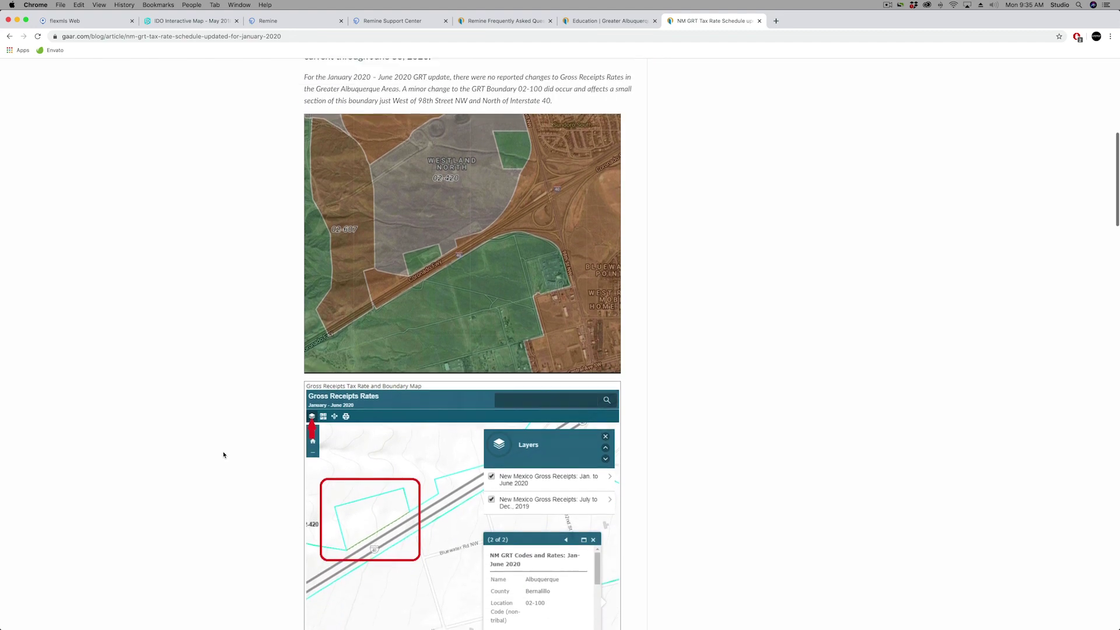
{"action": "scroll", "coordinate": [257, 402], "scroll_direction": "up", "scroll_amount": 2}
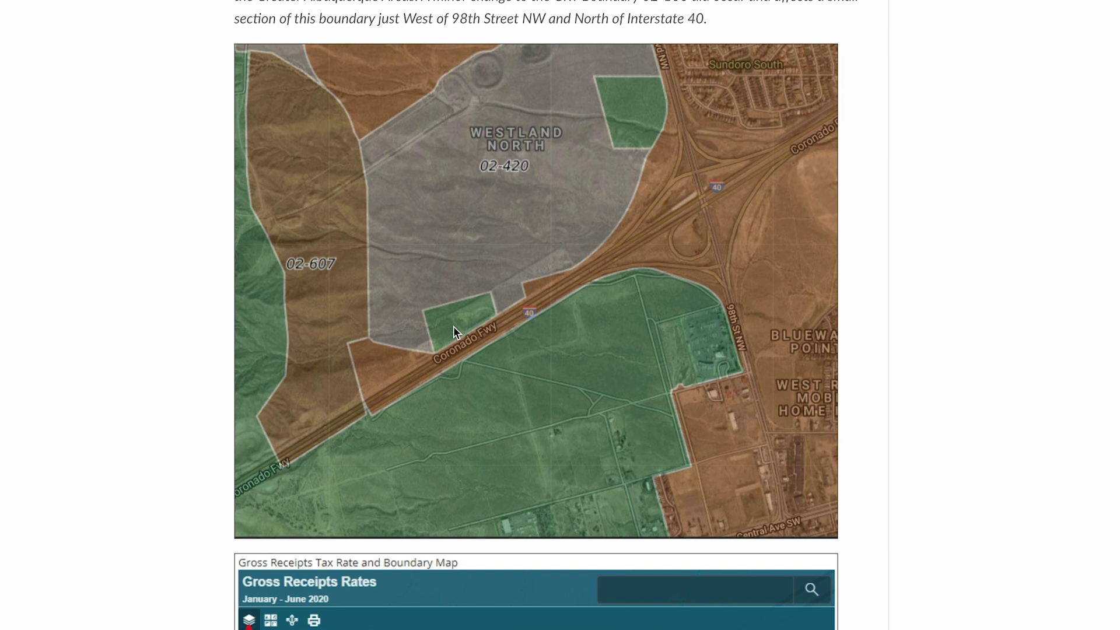
{"action": "scroll", "coordinate": [212, 349], "scroll_direction": "up", "scroll_amount": 5}
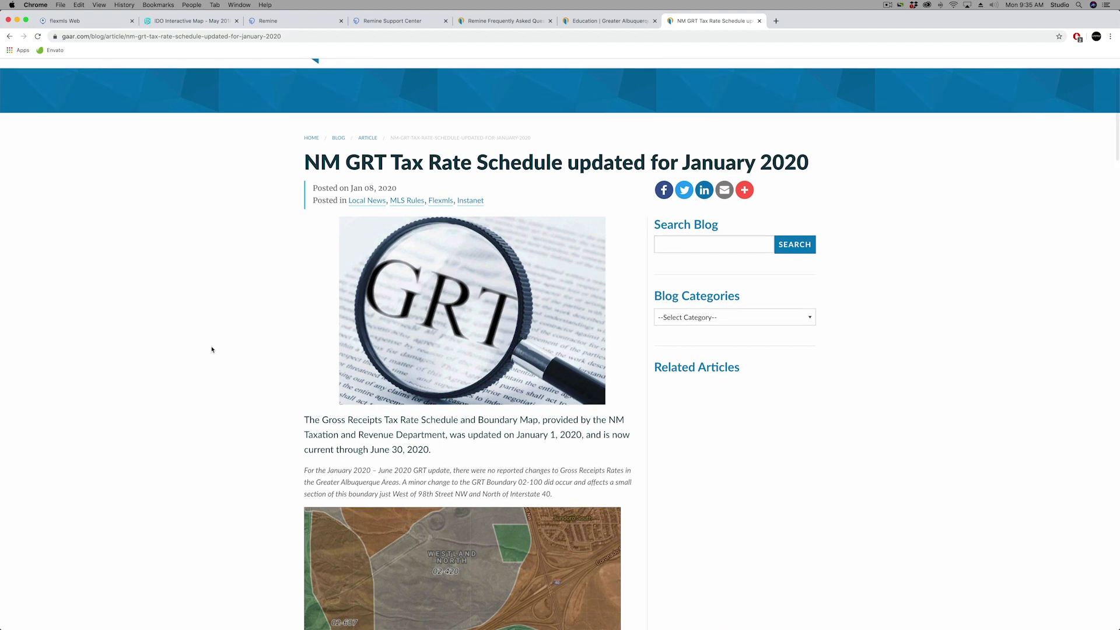
{"action": "scroll", "coordinate": [261, 381], "scroll_direction": "down", "scroll_amount": 1}
{"action": "scroll", "coordinate": [260, 380], "scroll_direction": "down", "scroll_amount": 3}
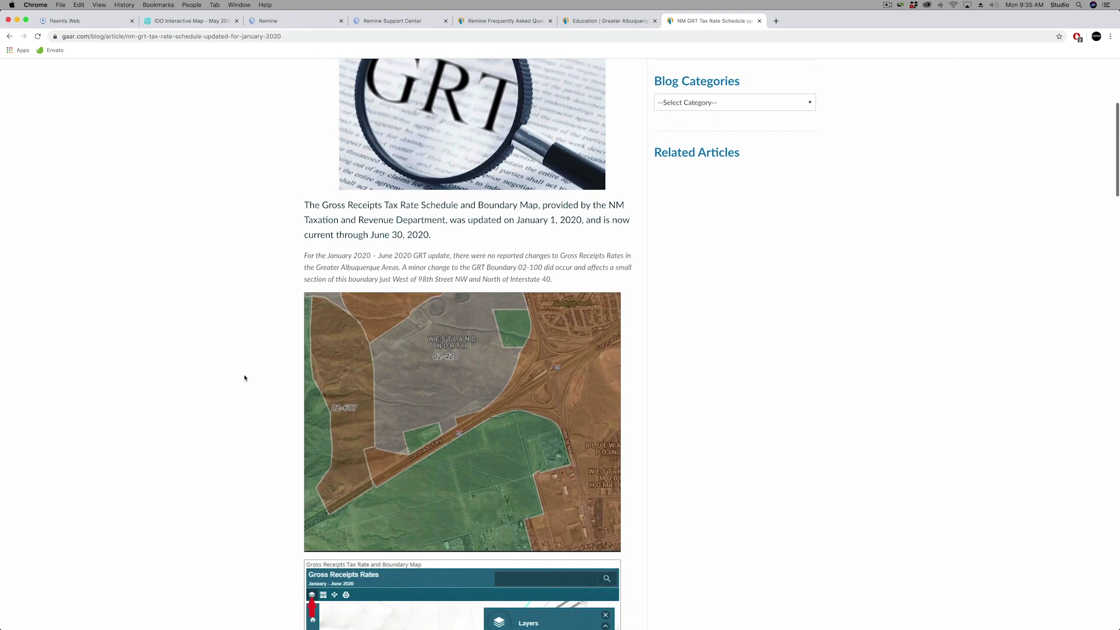
{"action": "scroll", "coordinate": [245, 377], "scroll_direction": "up", "scroll_amount": 4}
{"action": "scroll", "coordinate": [278, 150], "scroll_direction": "up", "scroll_amount": 1}
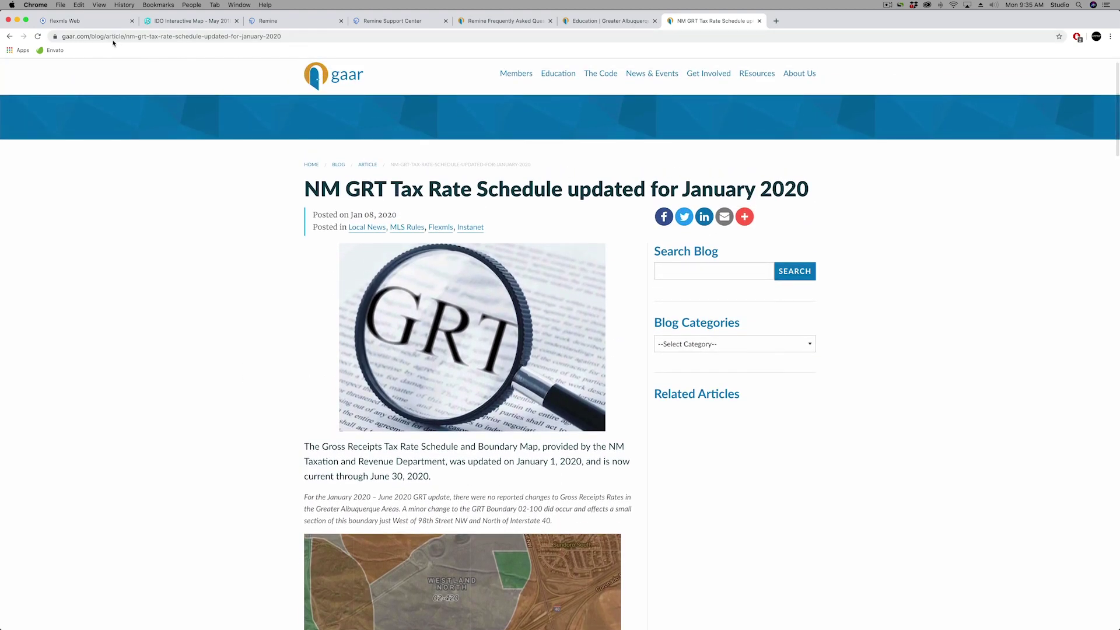
{"action": "left_click", "coordinate": [81, 21]}
{"action": "left_click", "coordinate": [79, 94]}
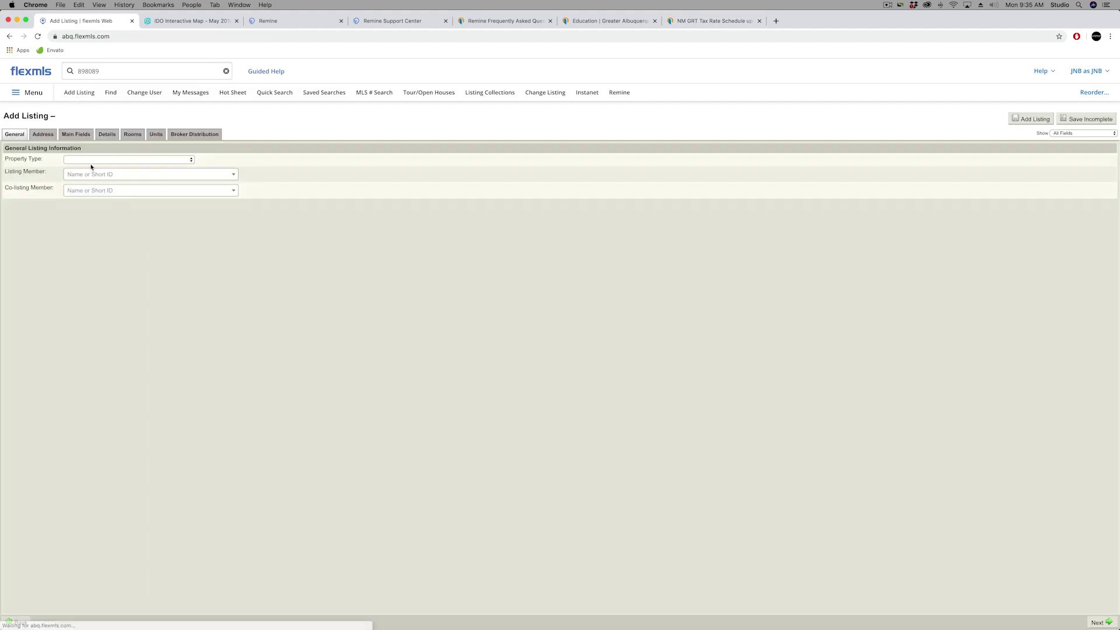
Set the new listing's property type to Residential and view GRT Code options without choosing one
{"action": "left_click", "coordinate": [91, 160]}
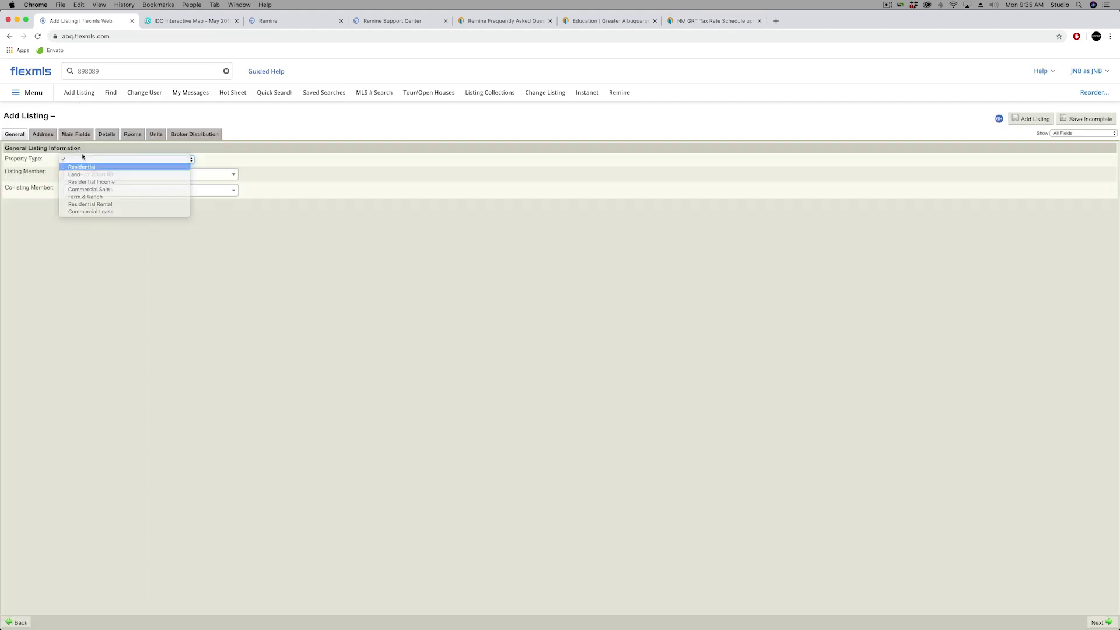
{"action": "left_click", "coordinate": [85, 167]}
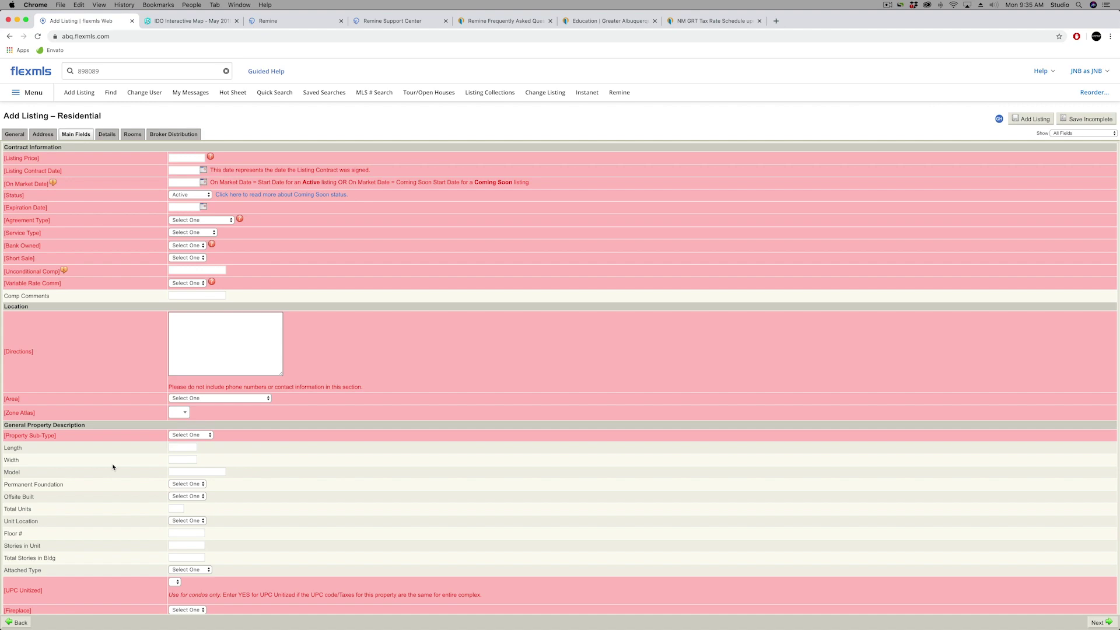
{"action": "scroll", "coordinate": [113, 465], "scroll_direction": "down", "scroll_amount": 5}
{"action": "scroll", "coordinate": [113, 466], "scroll_direction": "down", "scroll_amount": 6}
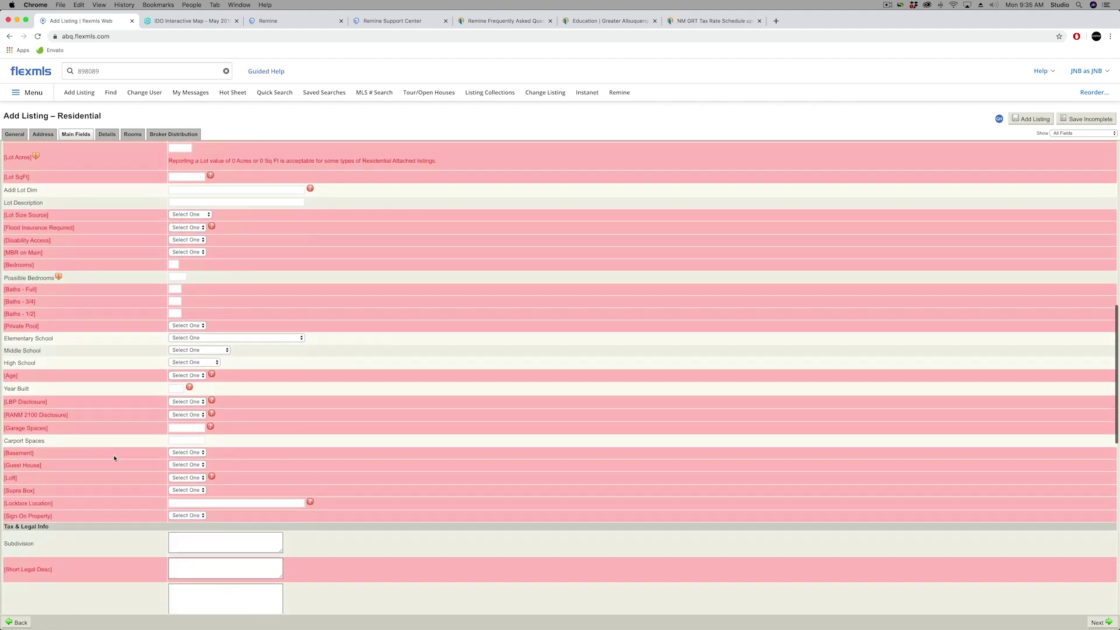
{"action": "scroll", "coordinate": [114, 459], "scroll_direction": "down", "scroll_amount": 4}
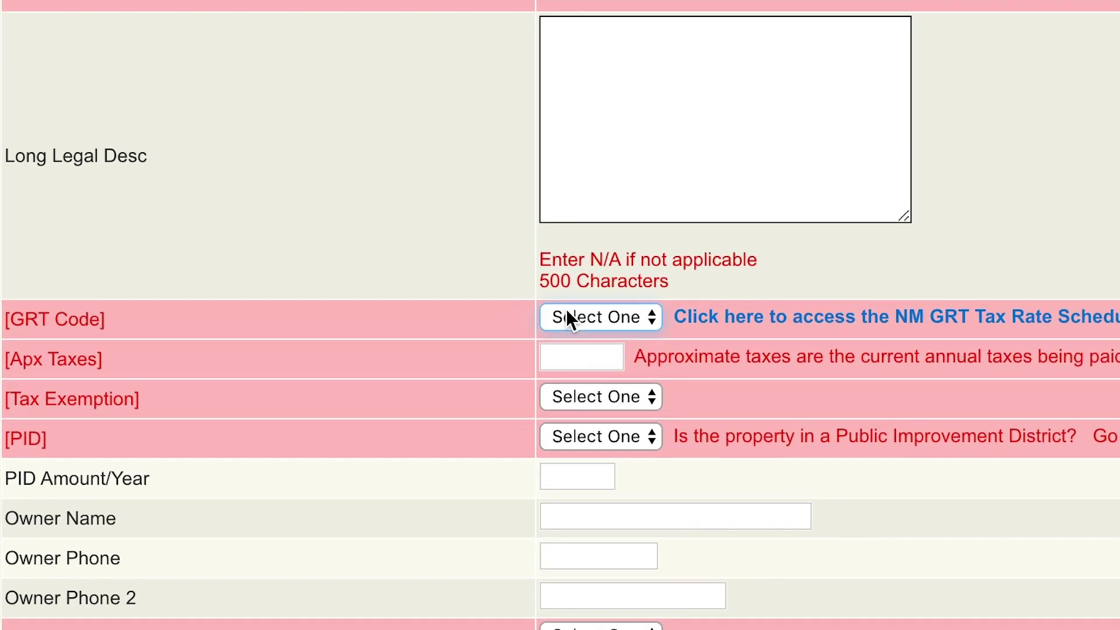
{"action": "left_click", "coordinate": [373, 363]}
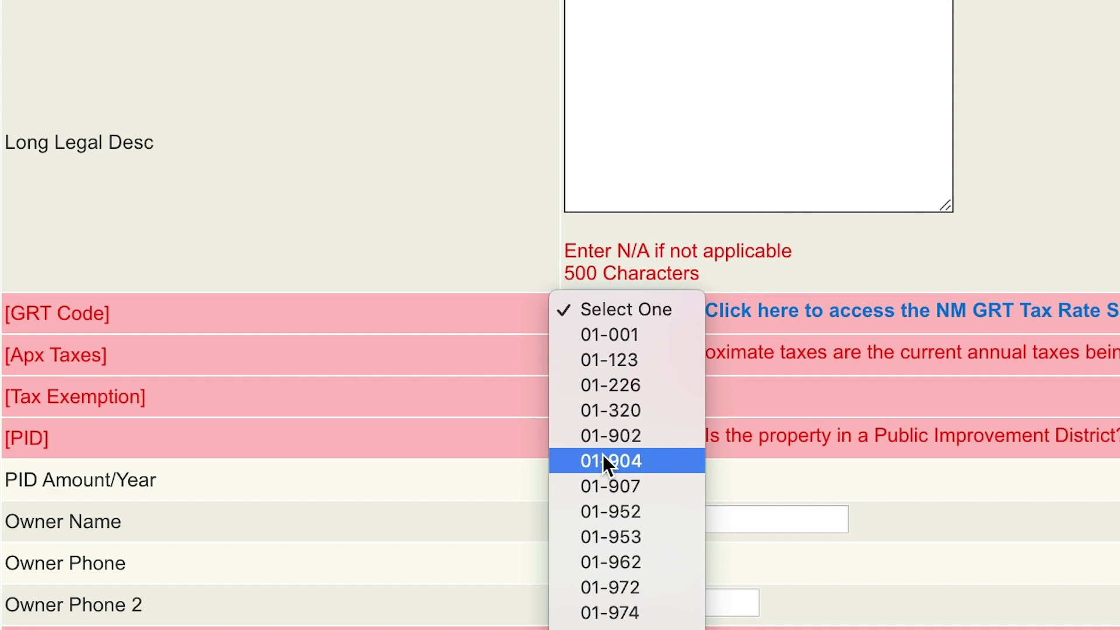
{"action": "key", "text": "Escape"}
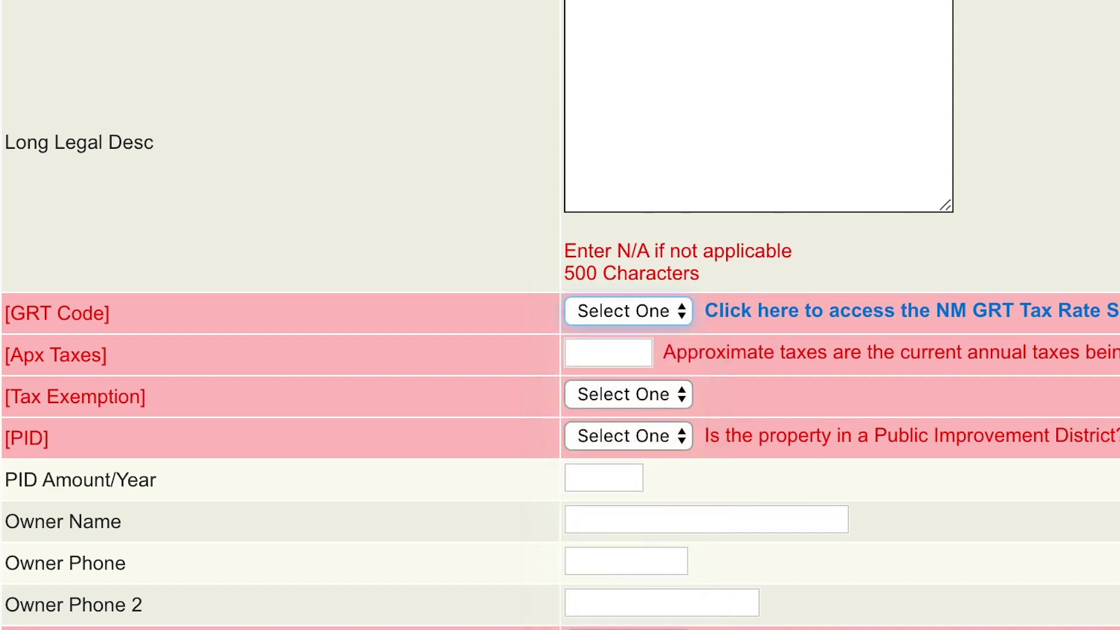